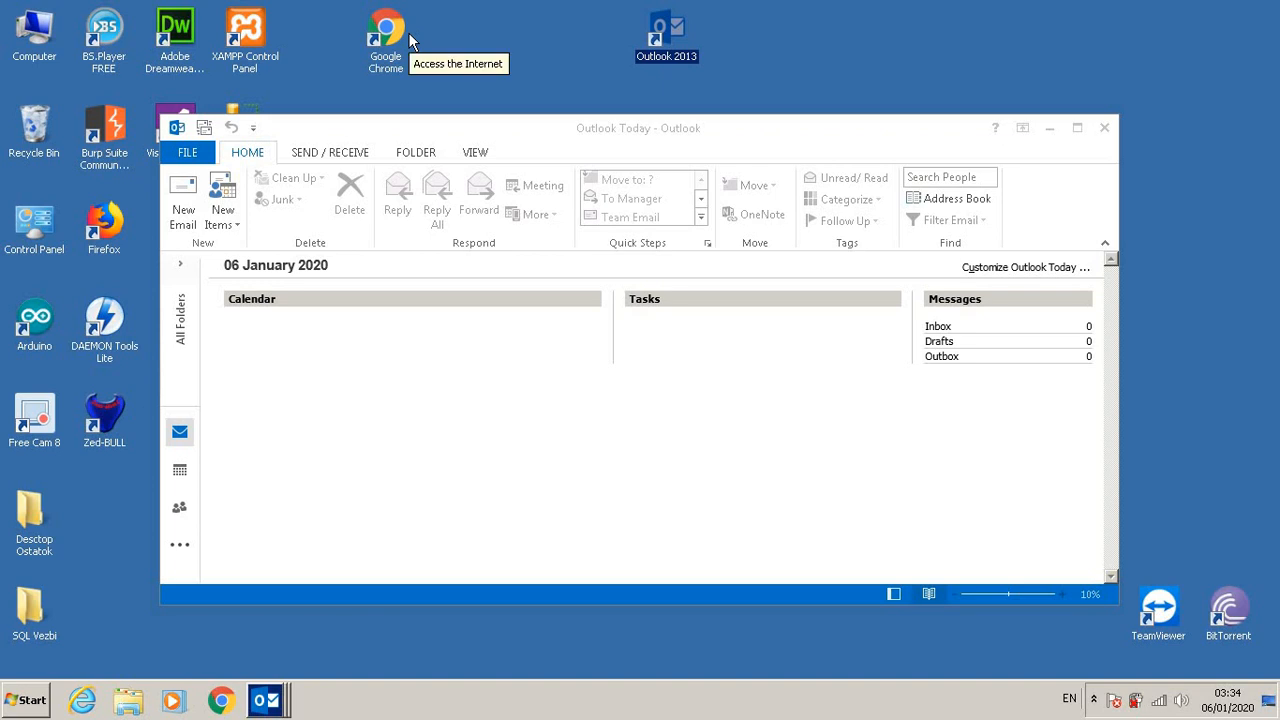
Step: Launch Google Chrome and search the web for gmail
{"action": "left_click", "coordinate": [390, 40]}
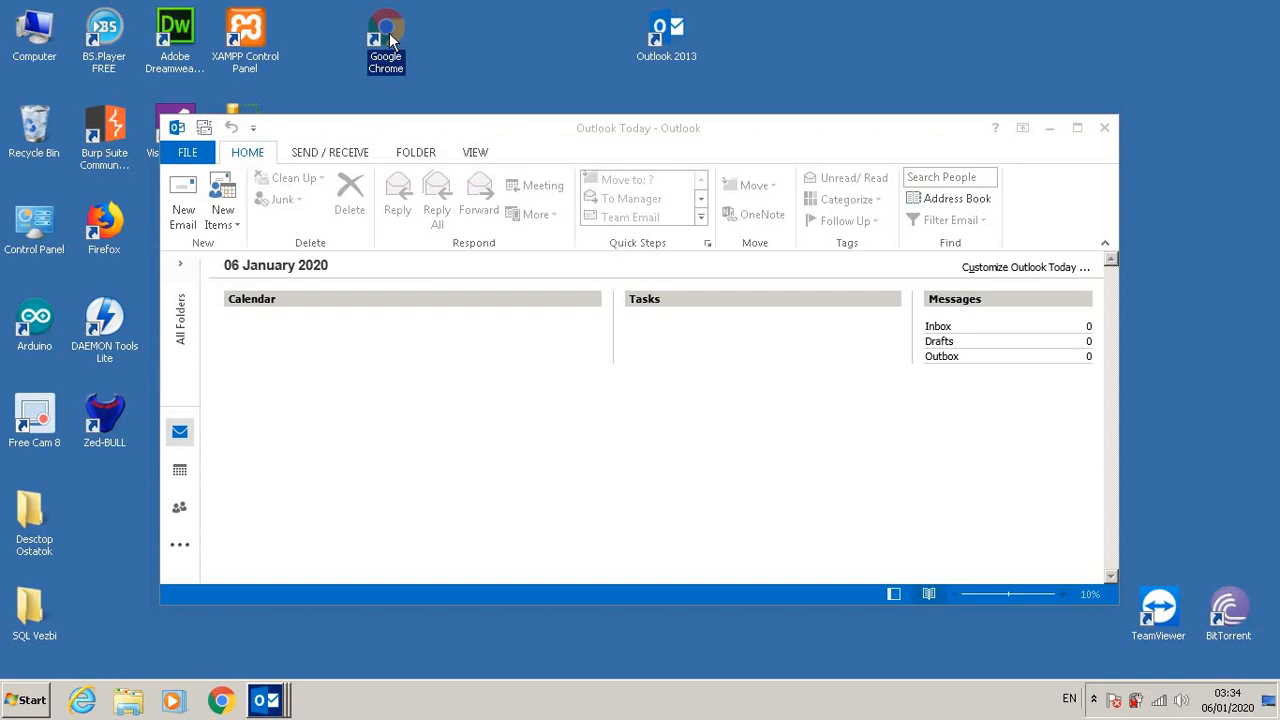
{"action": "double_click", "coordinate": [390, 40]}
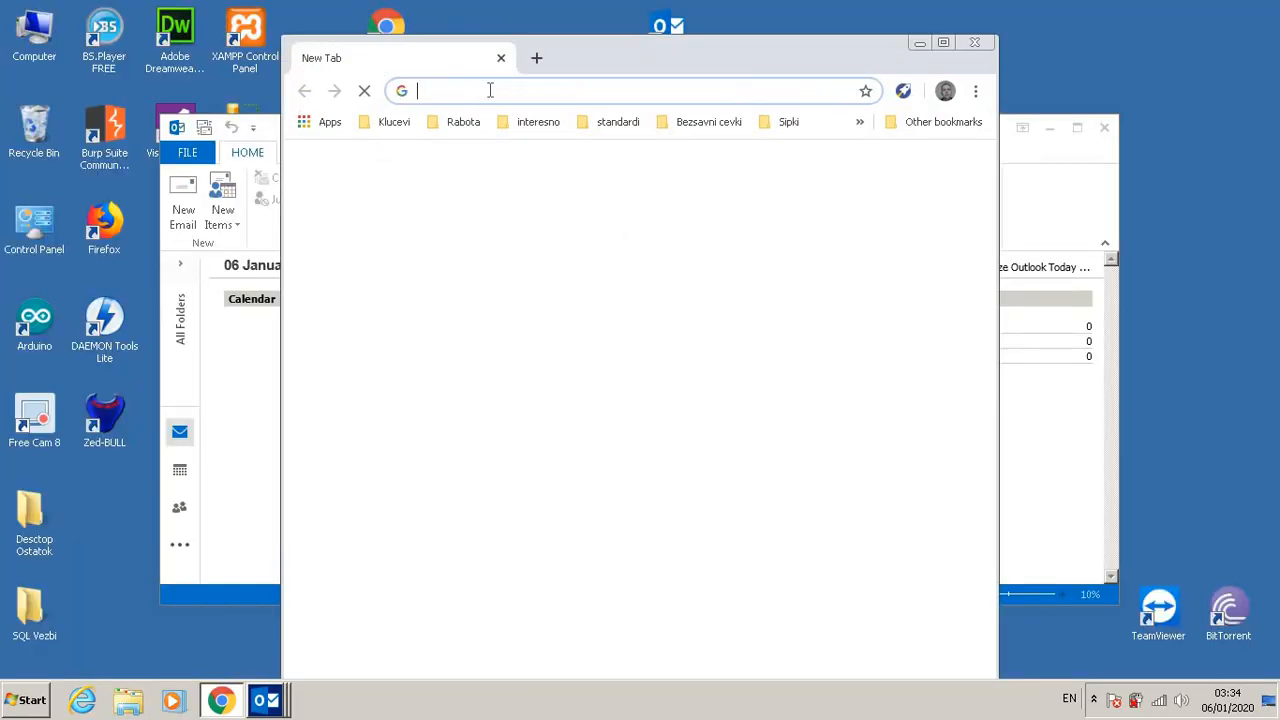
{"action": "type", "text": "gmail"}
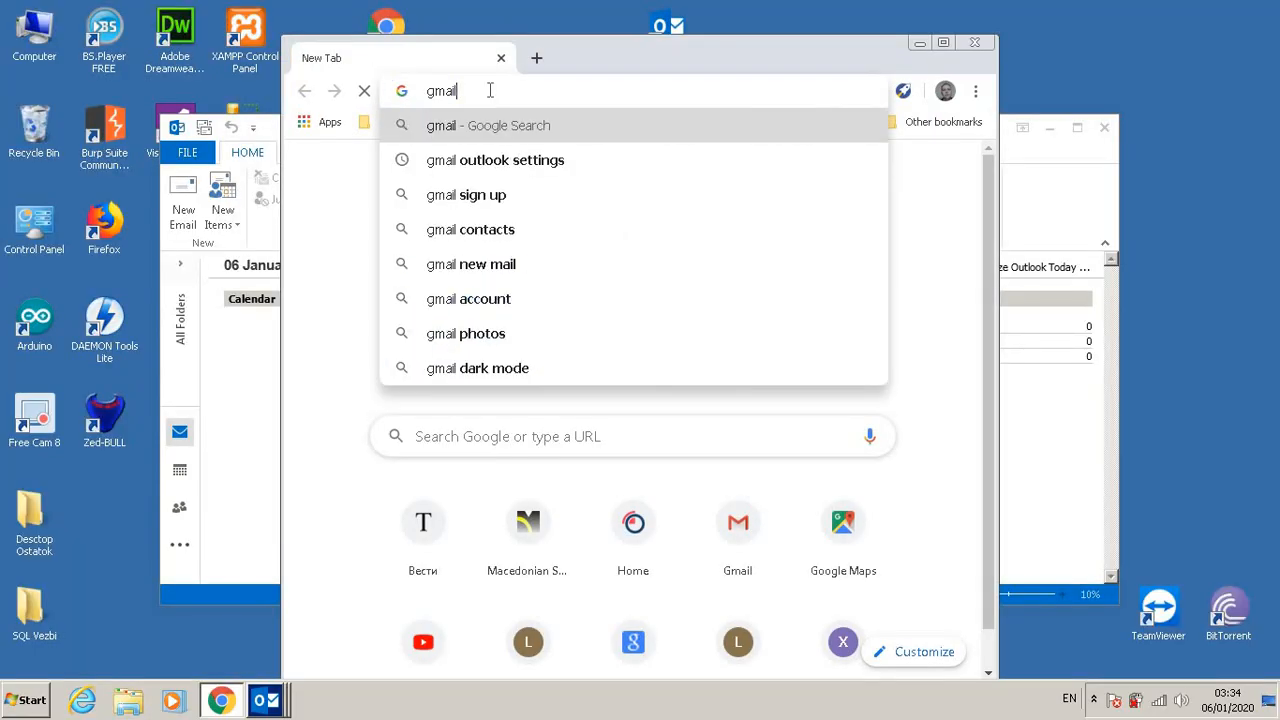
{"action": "key", "text": "Return"}
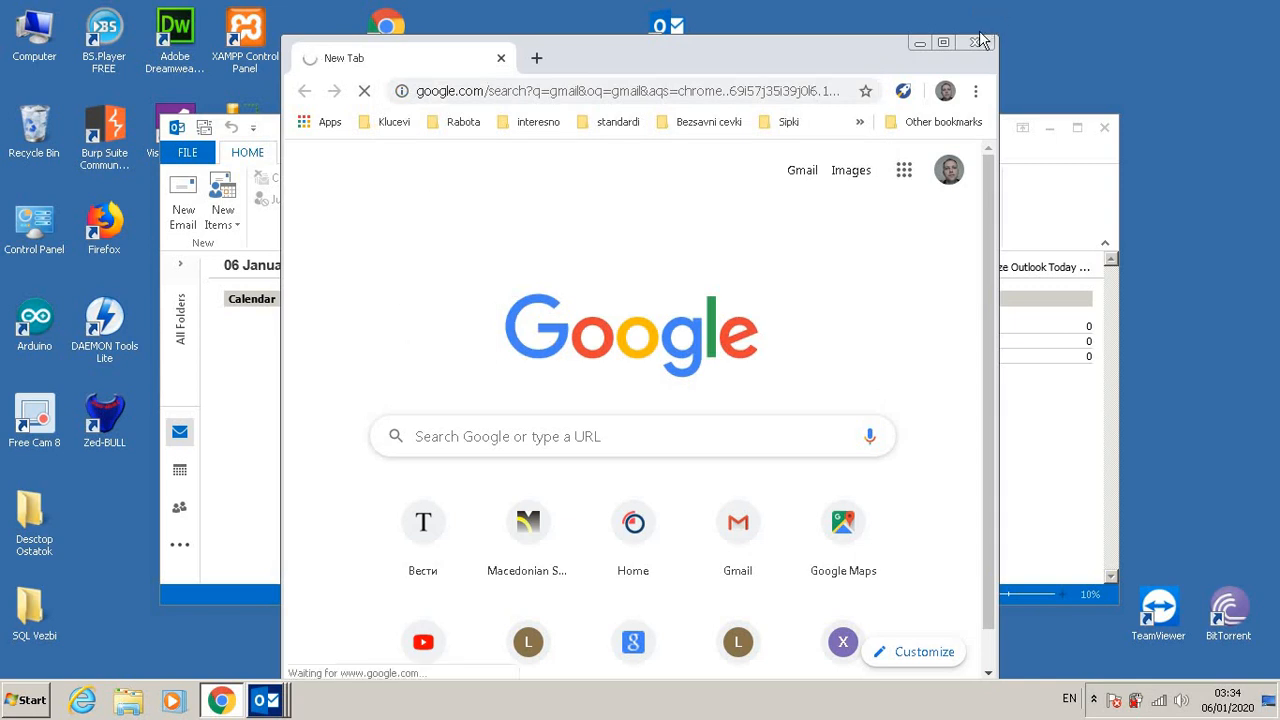
Step: Maximize the browser, open Gmail from the search results and go to its Settings
{"action": "left_click", "coordinate": [945, 41]}
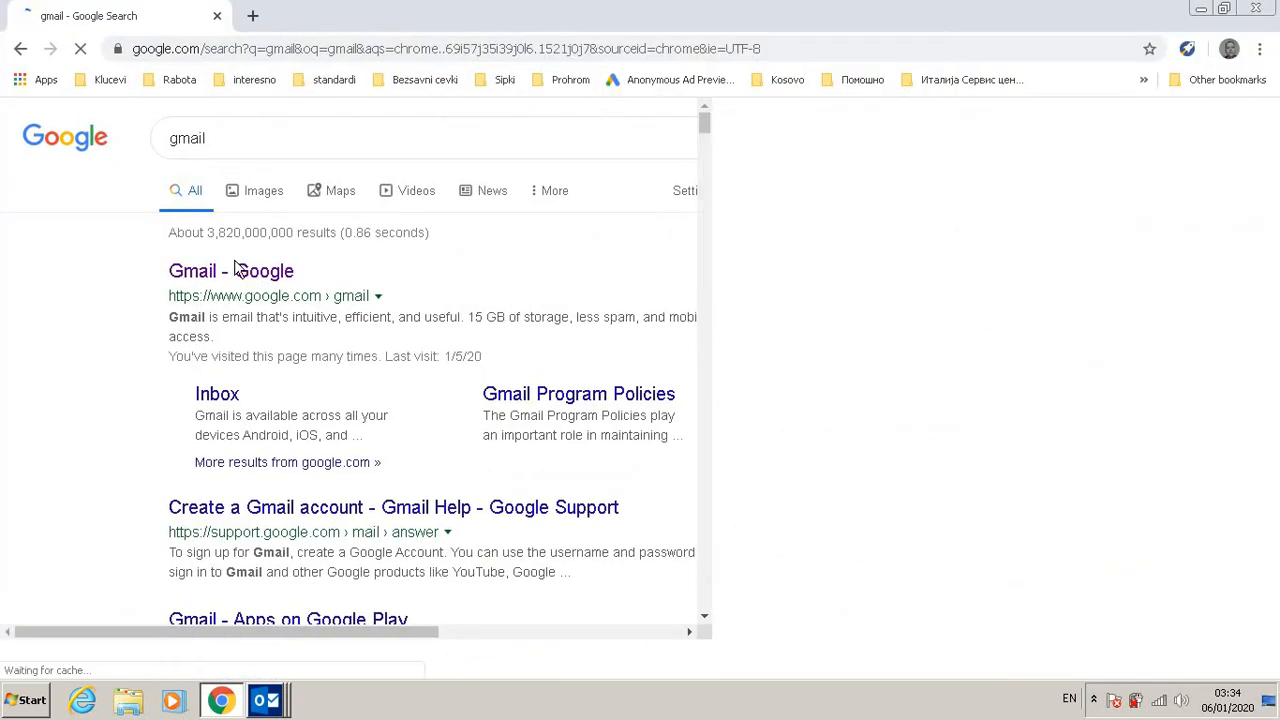
{"action": "left_click", "coordinate": [245, 276]}
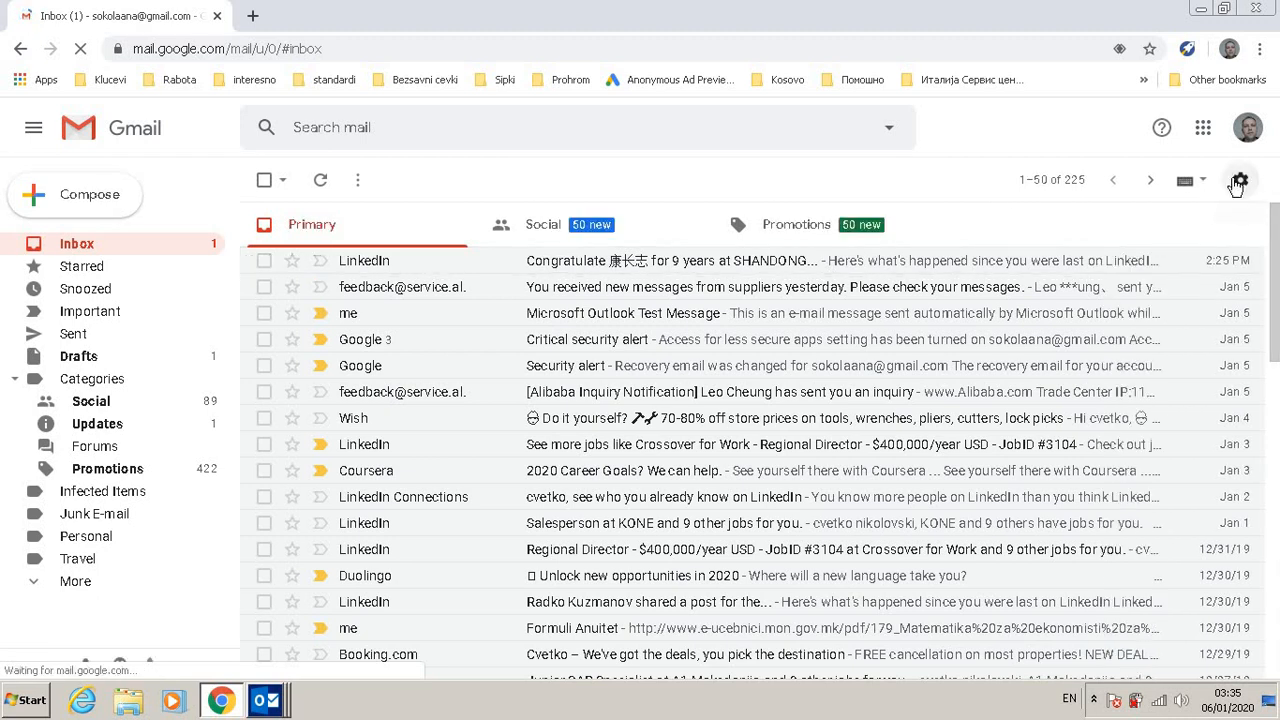
{"action": "left_click", "coordinate": [1240, 184]}
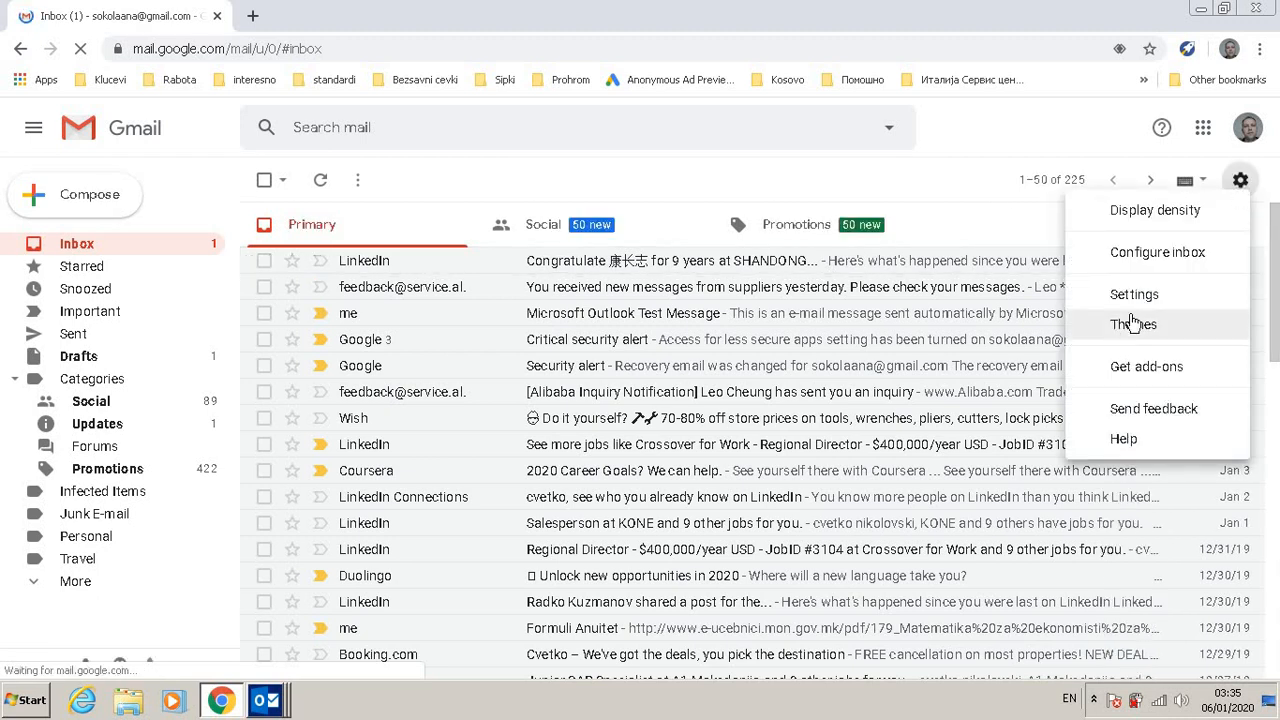
{"action": "left_click", "coordinate": [1136, 296]}
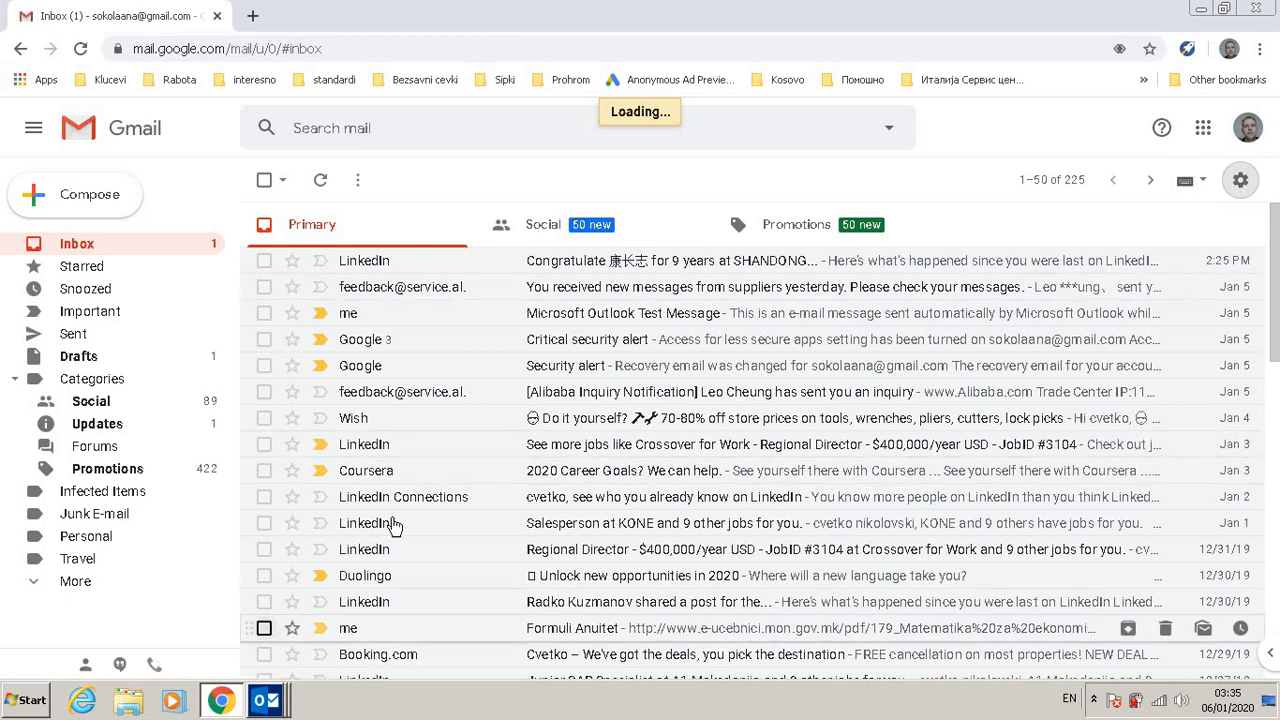
Step: Close all the open Outlook windows
{"action": "left_click", "coordinate": [268, 700]}
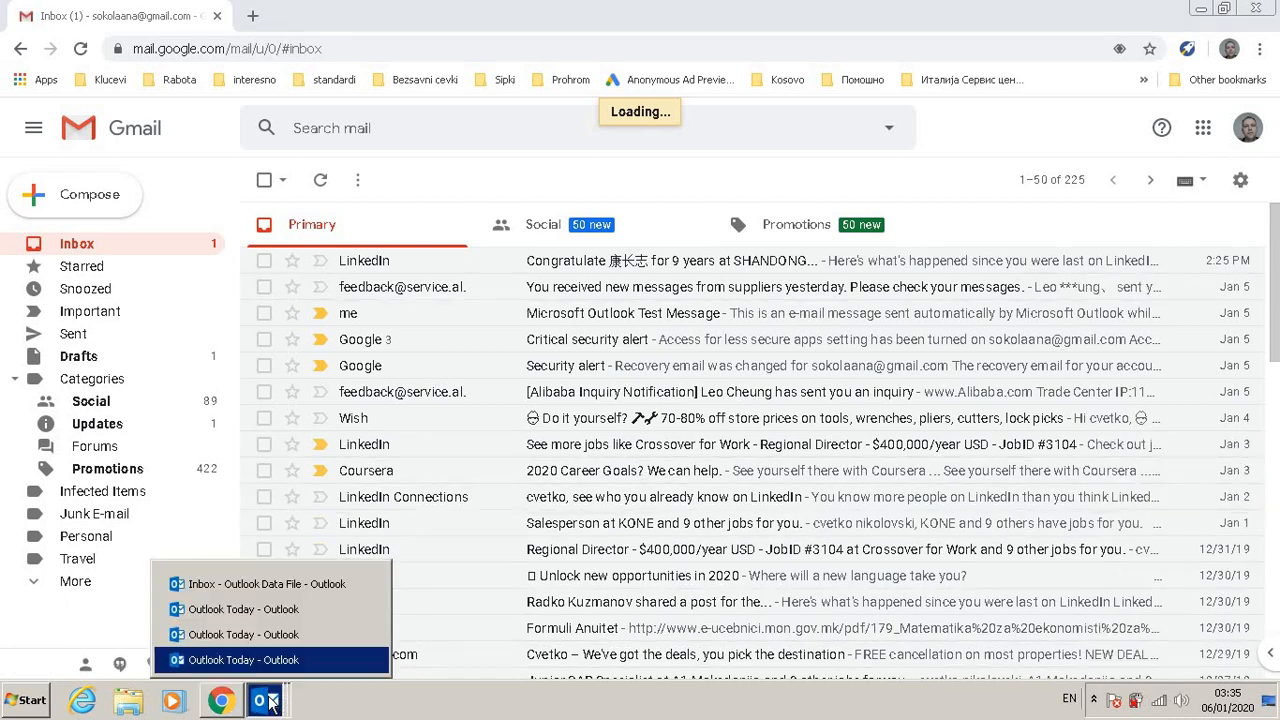
{"action": "left_click", "coordinate": [367, 586]}
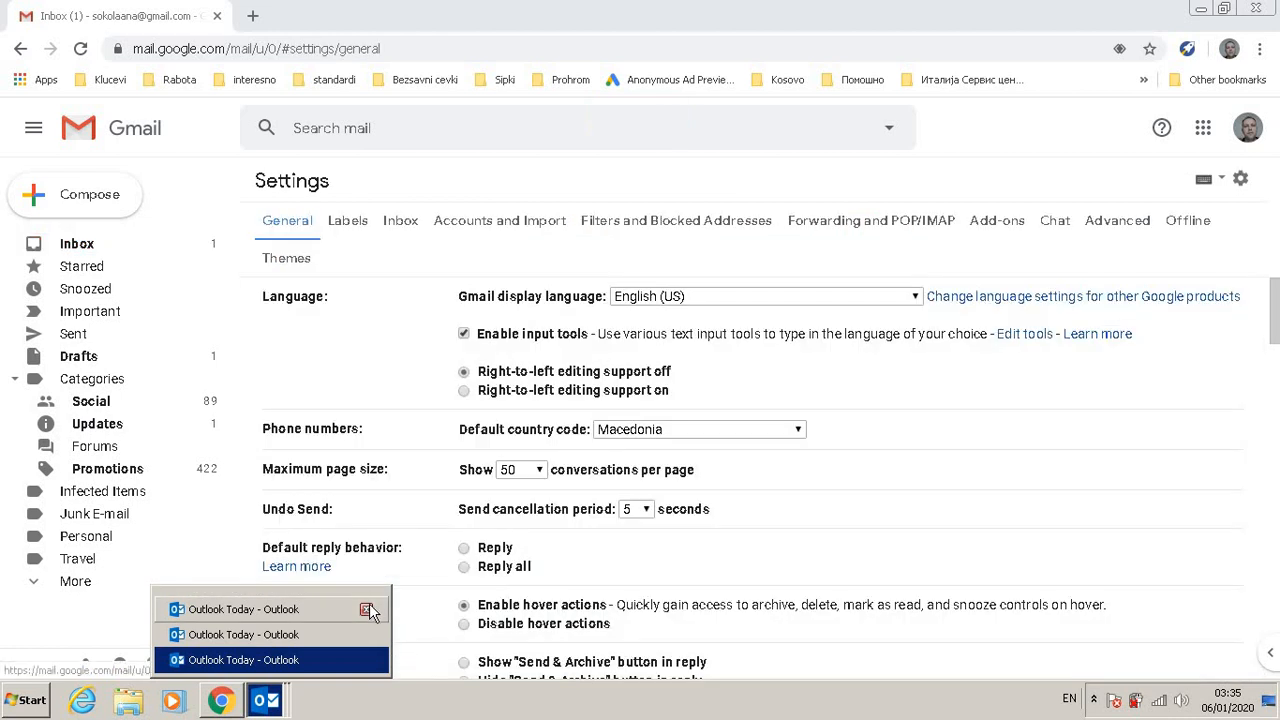
{"action": "left_click", "coordinate": [367, 610]}
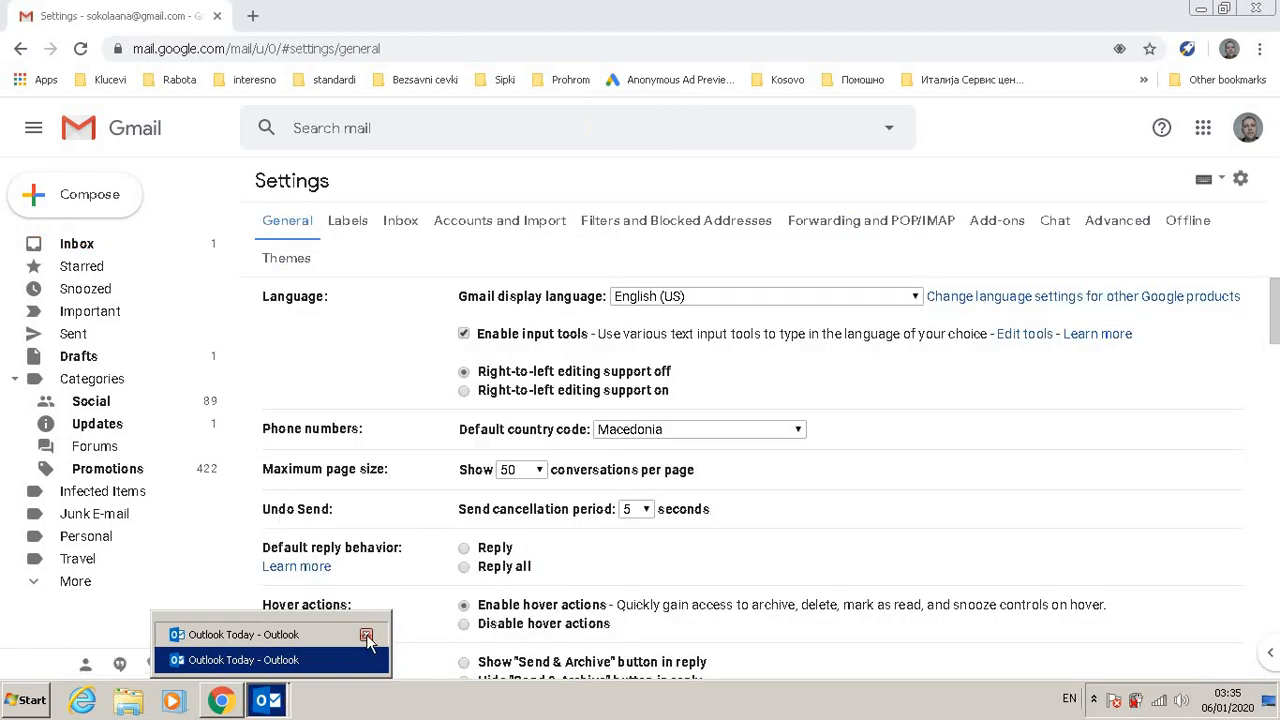
{"action": "left_click", "coordinate": [366, 636]}
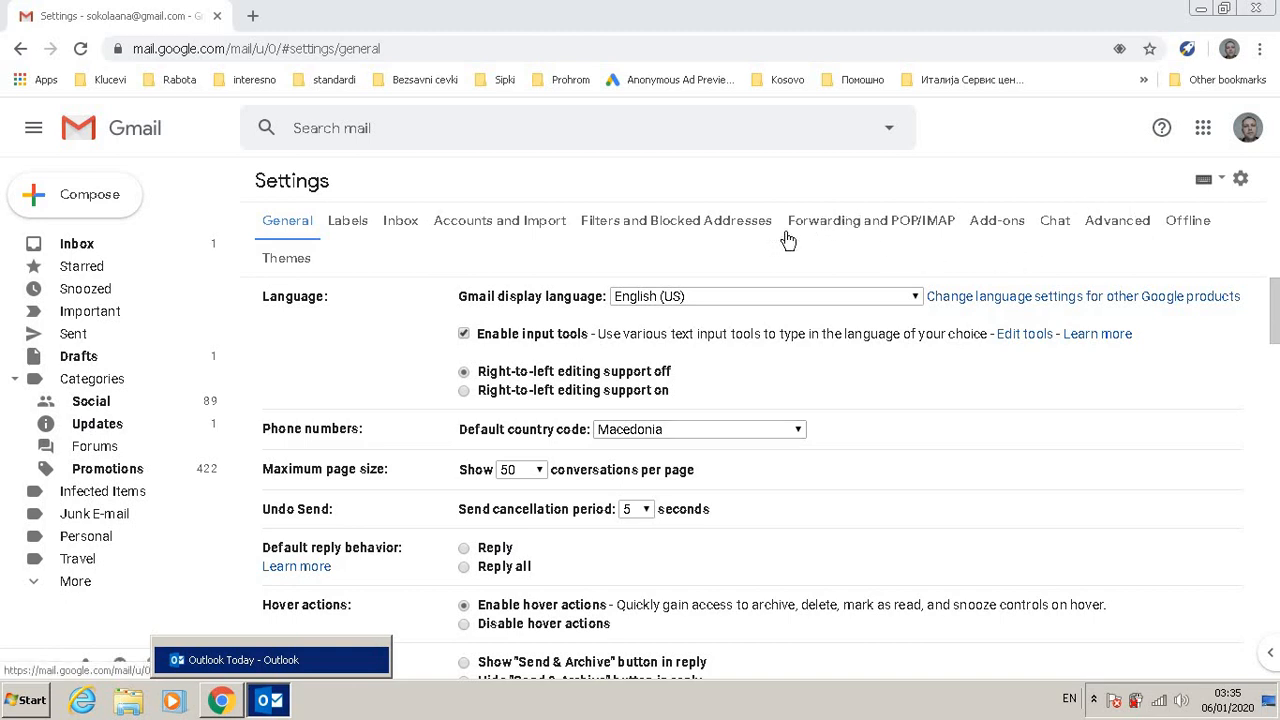
Step: Enable IMAP access in the Forwarding and POP/IMAP settings
{"action": "left_click", "coordinate": [887, 228]}
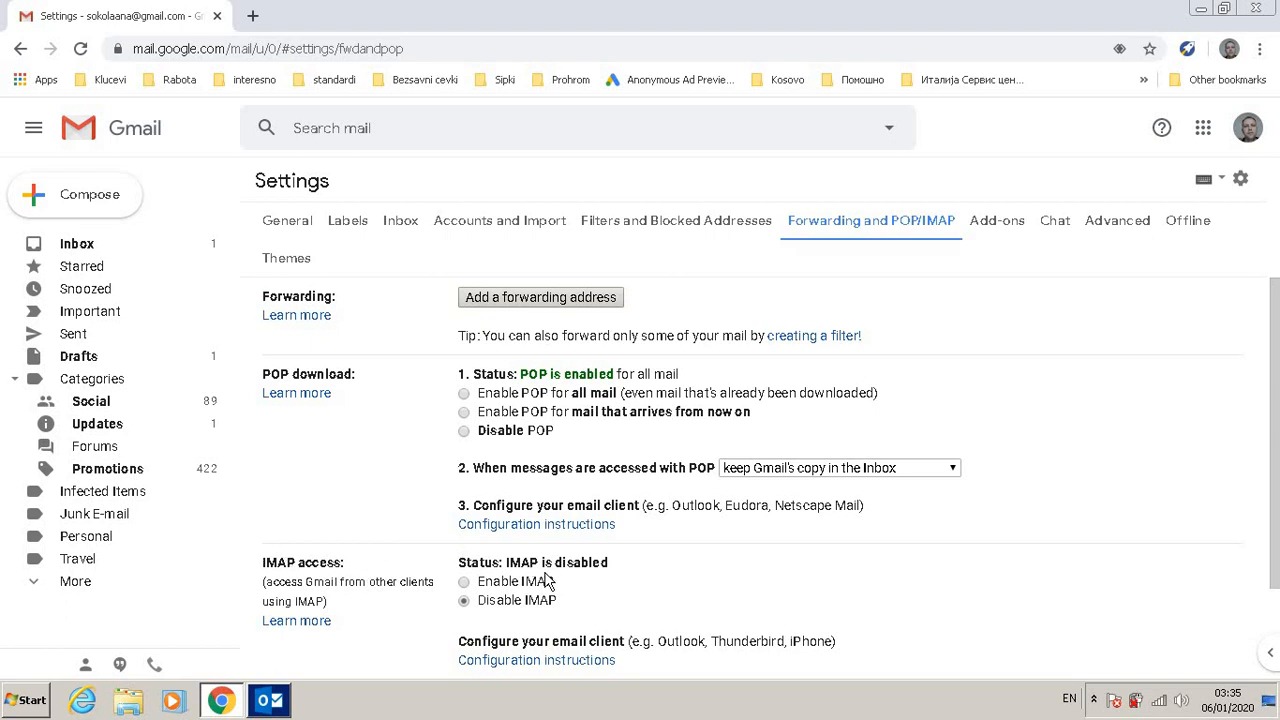
{"action": "left_click", "coordinate": [464, 582]}
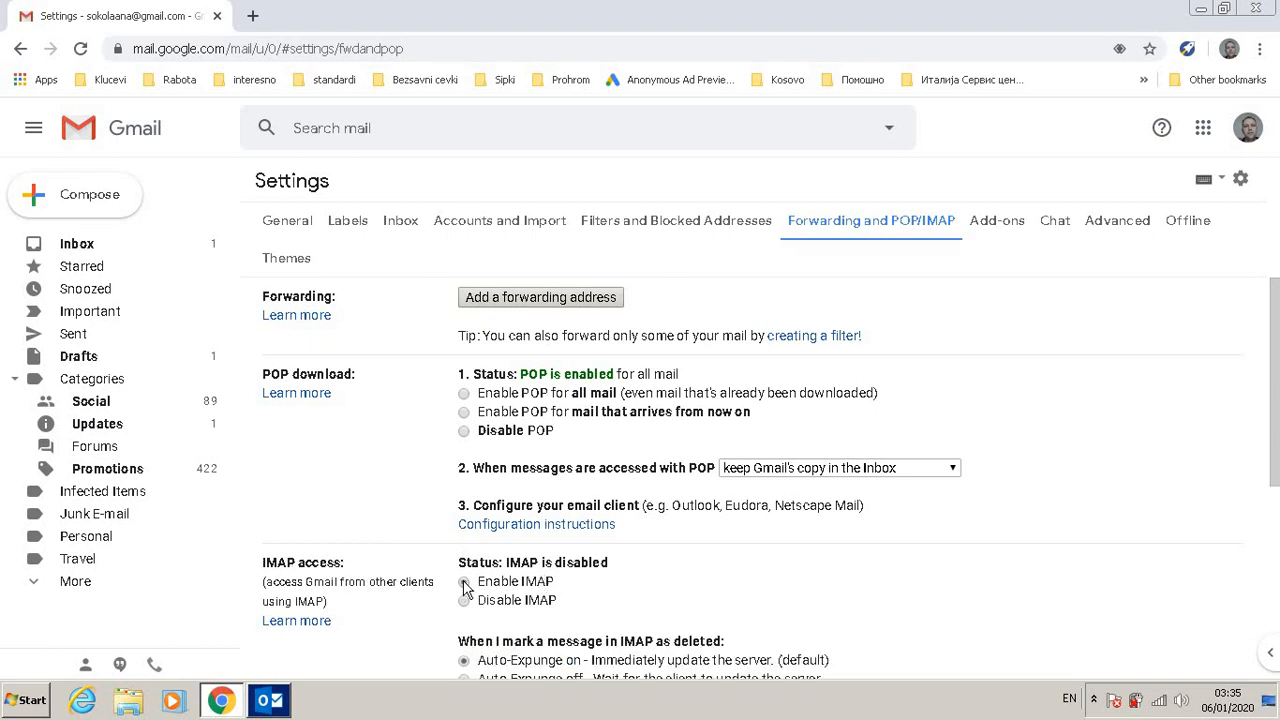
{"action": "middle_click", "coordinate": [703, 603]}
{"action": "scroll", "coordinate": [703, 603], "scroll_direction": "down", "scroll_amount": 2}
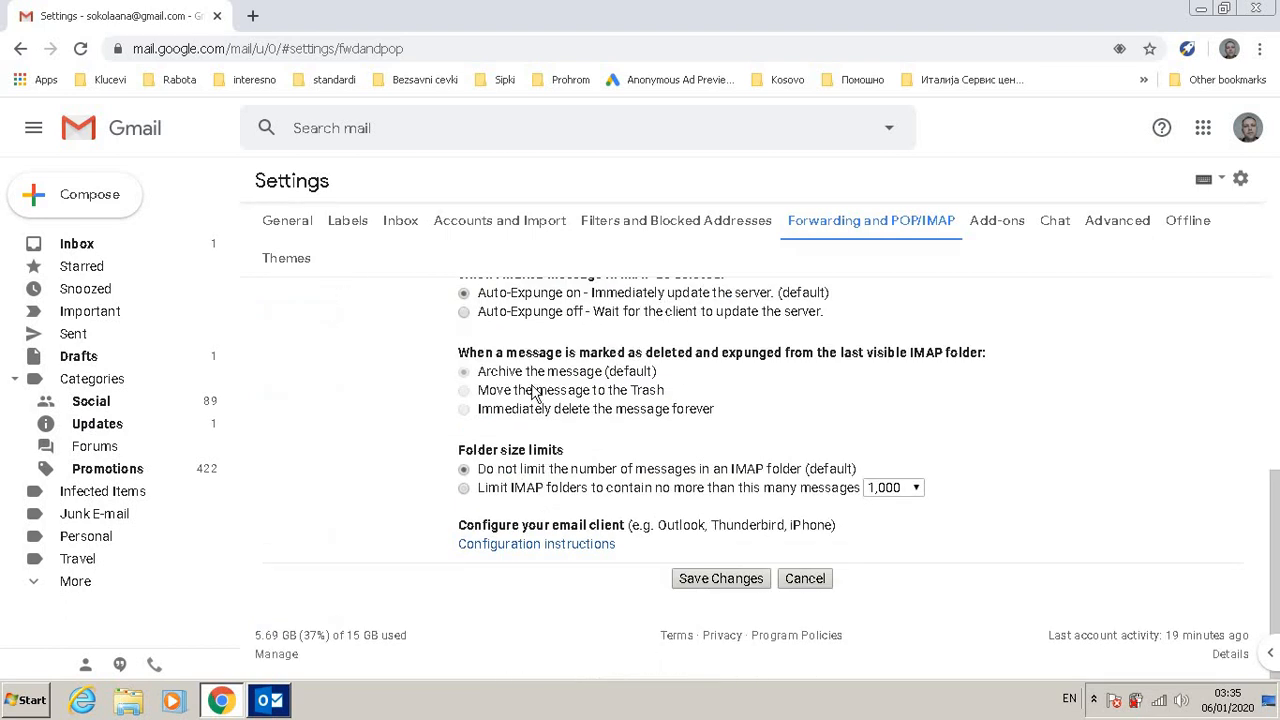
{"action": "scroll", "coordinate": [545, 415], "scroll_direction": "up", "scroll_amount": 1}
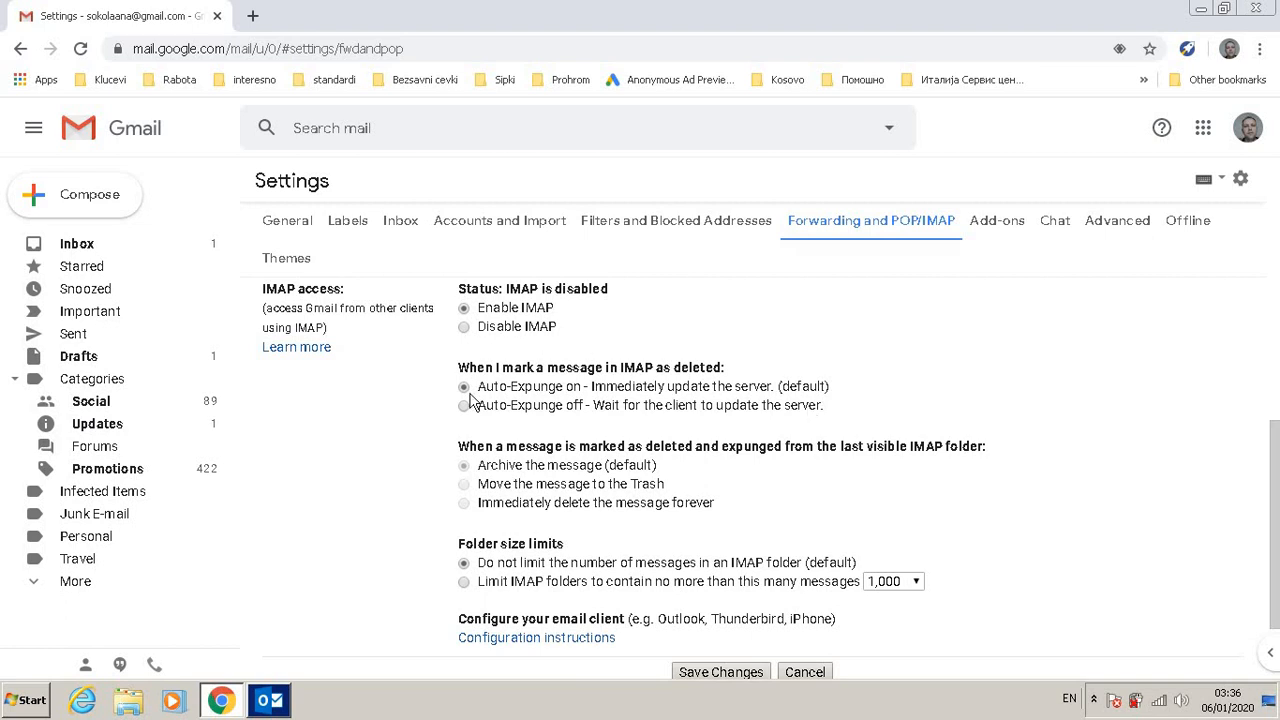
{"action": "middle_click", "coordinate": [895, 381]}
{"action": "scroll", "coordinate": [895, 381], "scroll_direction": "down", "scroll_amount": 1}
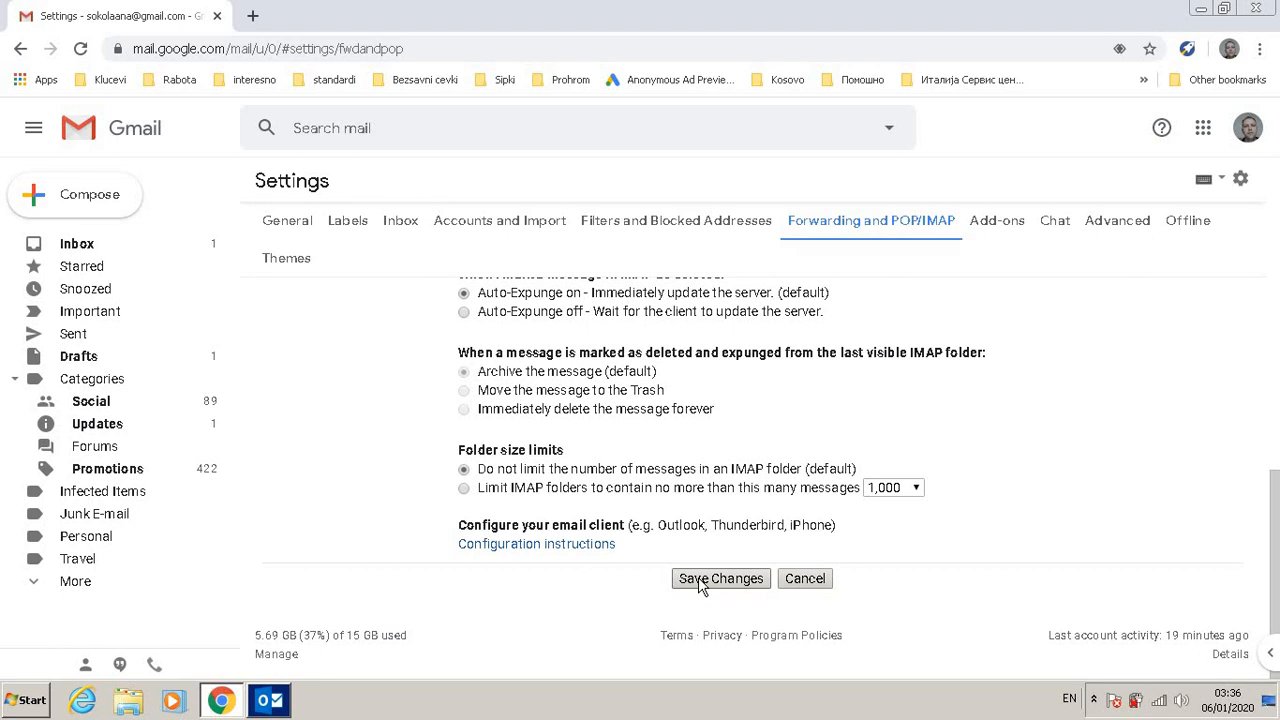
Step: Open the IMAP configuration instructions and read the incoming and outgoing server settings
{"action": "left_click", "coordinate": [517, 548]}
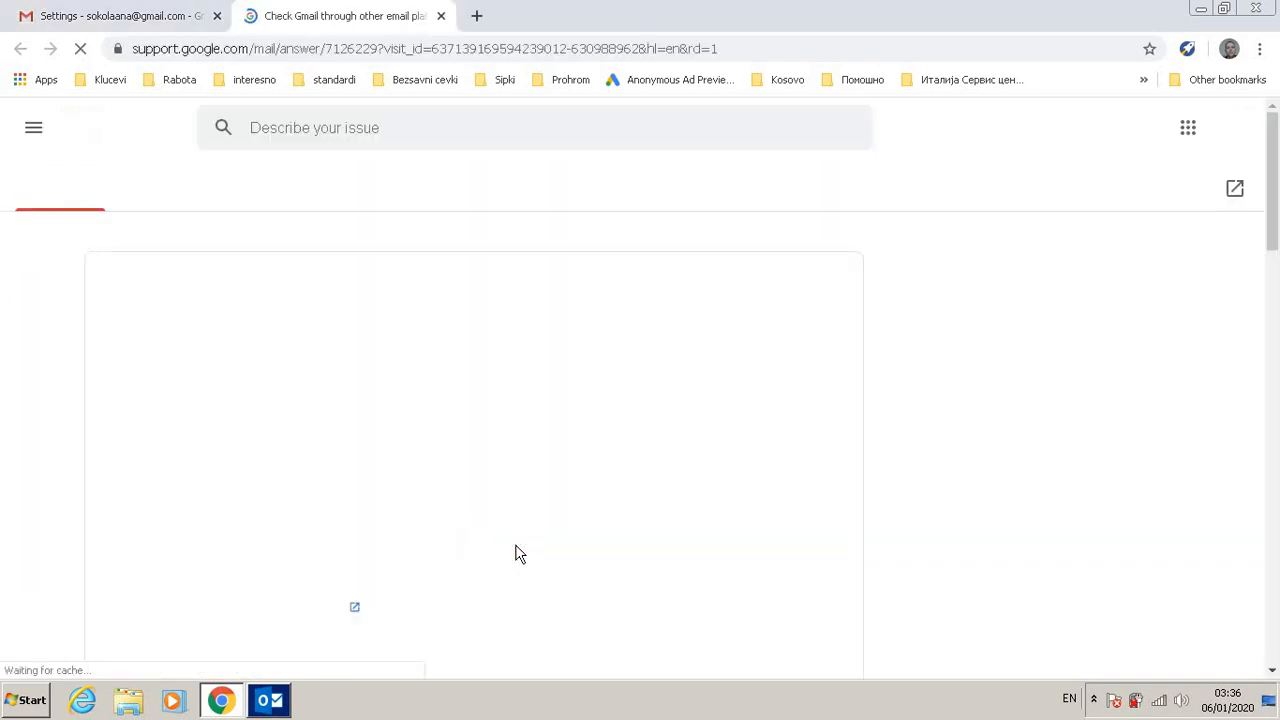
{"action": "scroll", "coordinate": [526, 434], "scroll_direction": "down", "scroll_amount": 3}
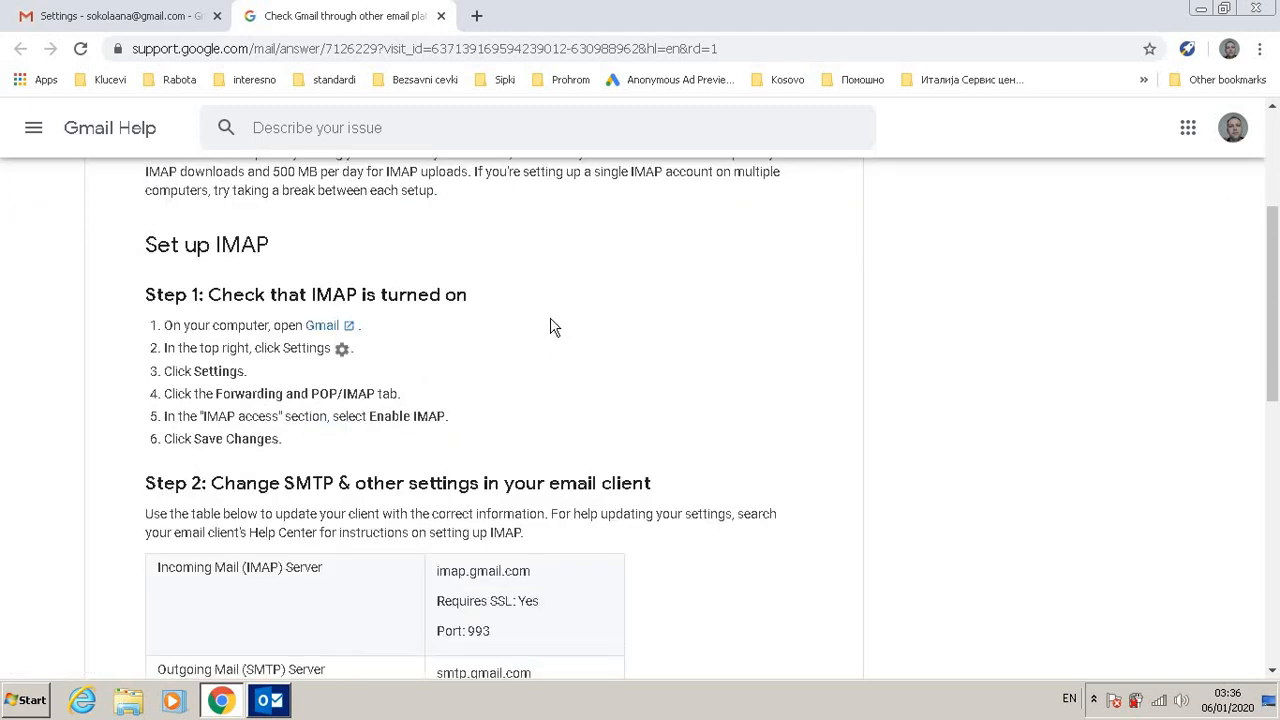
{"action": "scroll", "coordinate": [627, 423], "scroll_direction": "down", "scroll_amount": 3}
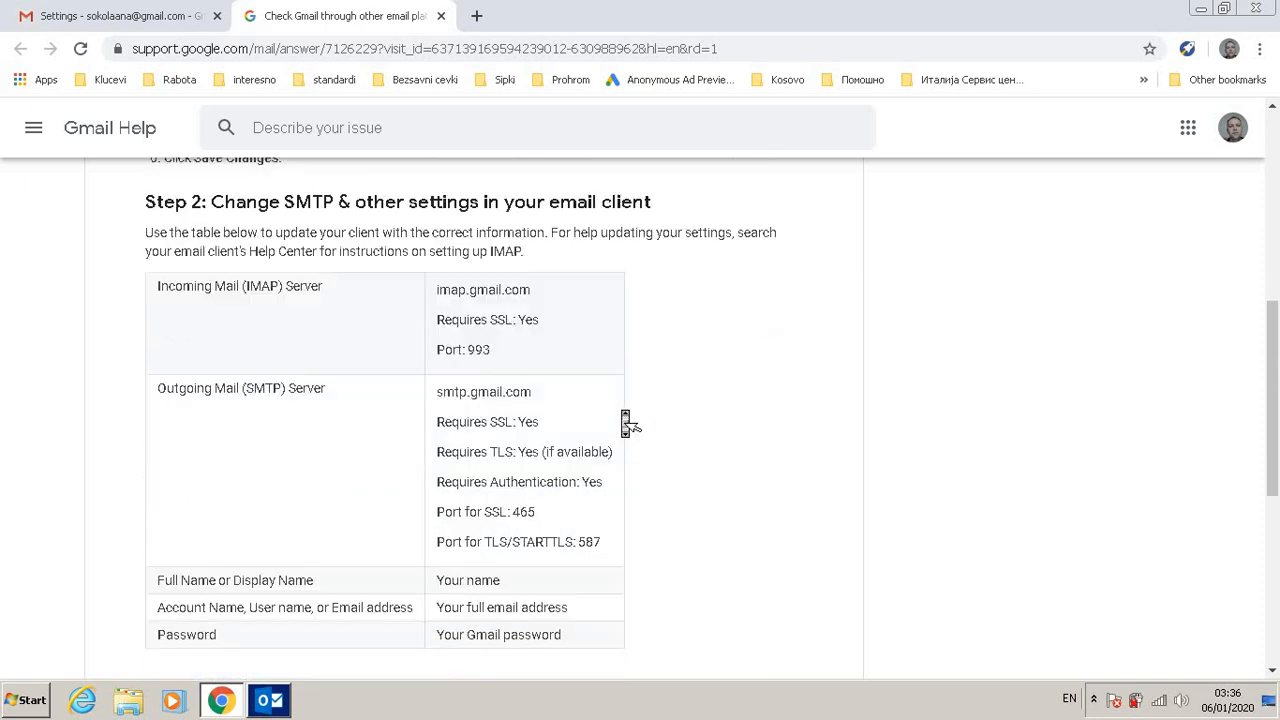
{"action": "scroll", "coordinate": [627, 423], "scroll_direction": "down", "scroll_amount": 4}
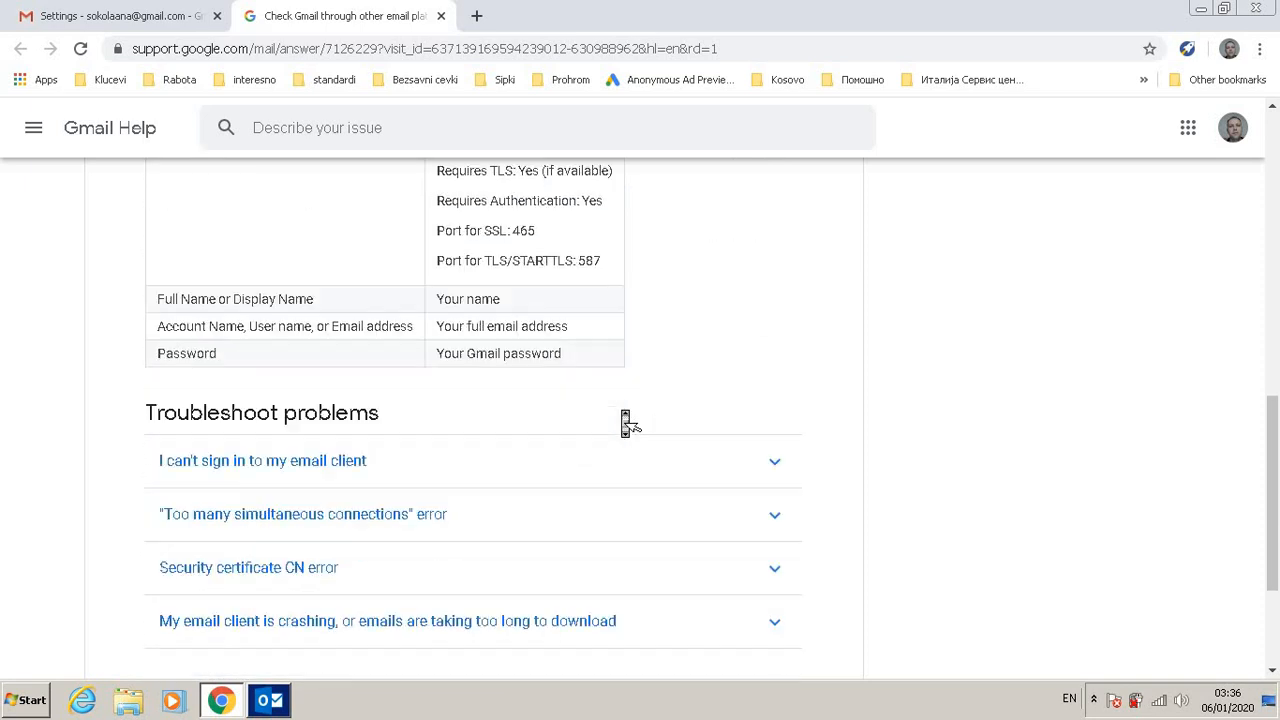
{"action": "scroll", "coordinate": [627, 423], "scroll_direction": "up", "scroll_amount": 10}
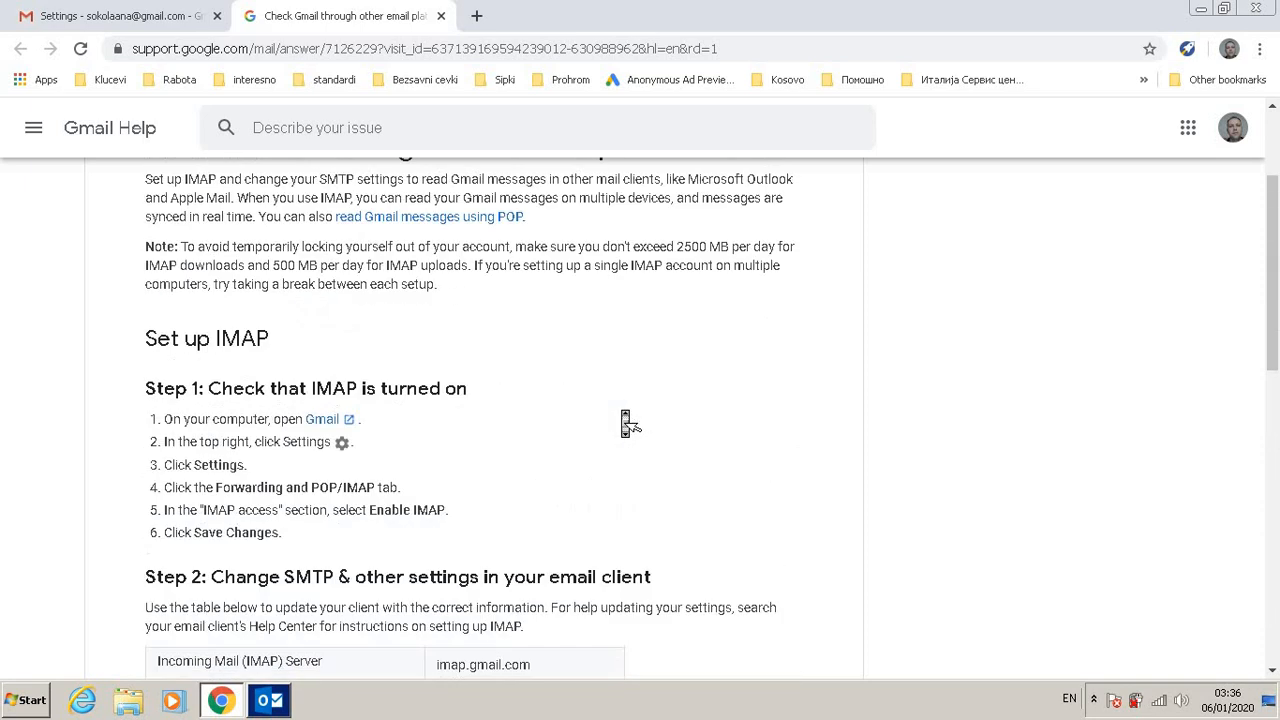
Step: Return to the Gmail settings and save the changes
{"action": "left_click", "coordinate": [97, 17]}
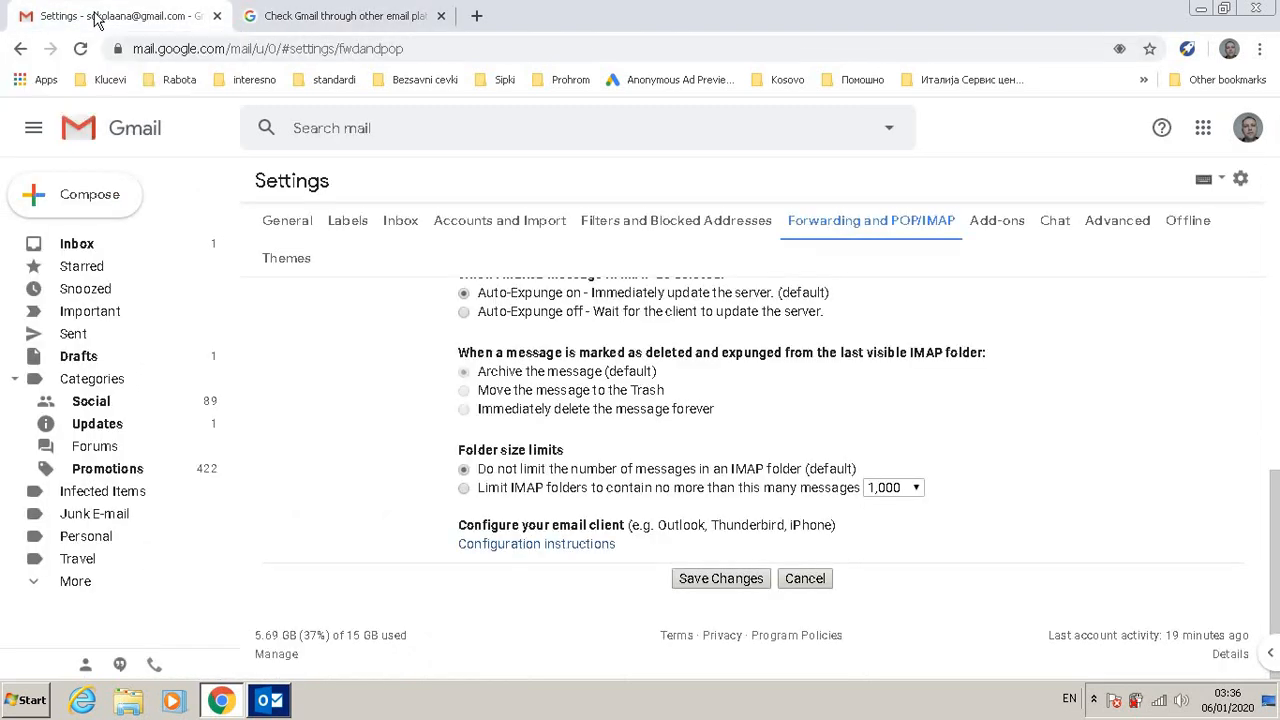
{"action": "left_click", "coordinate": [733, 588]}
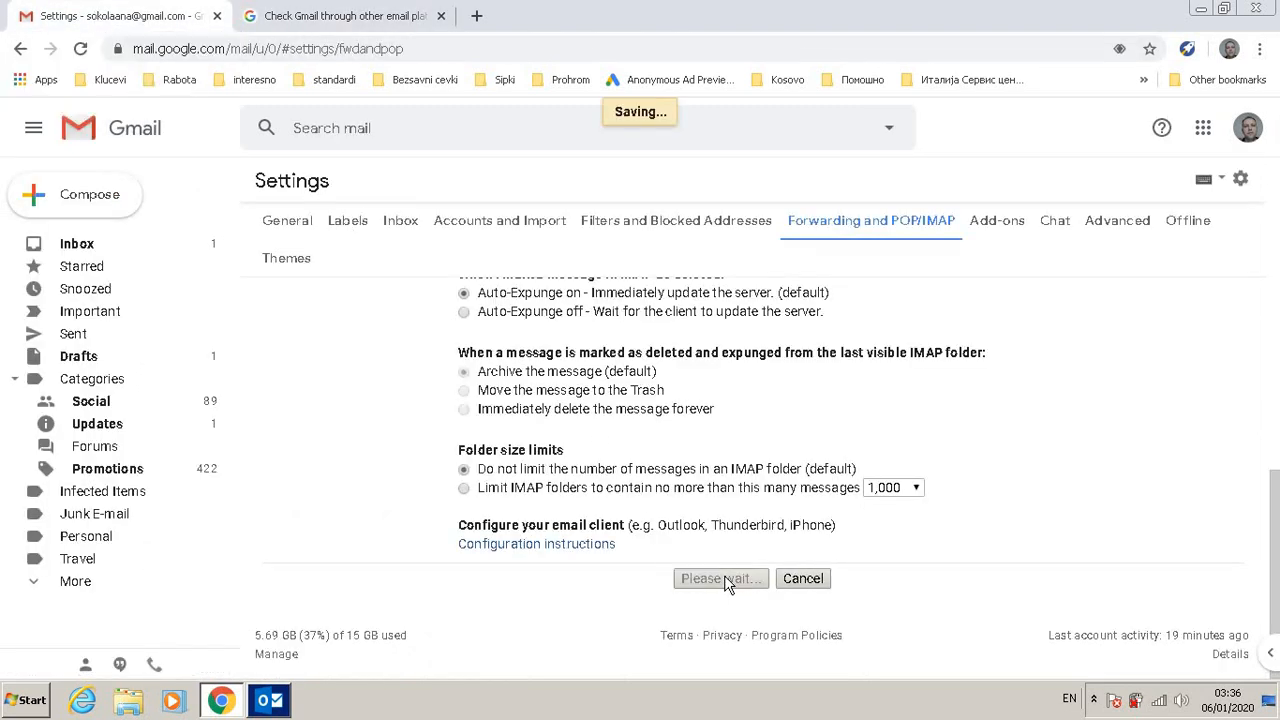
Step: Open a new tab, then sign out of the Google account from the Gmail inbox
{"action": "left_click", "coordinate": [476, 16]}
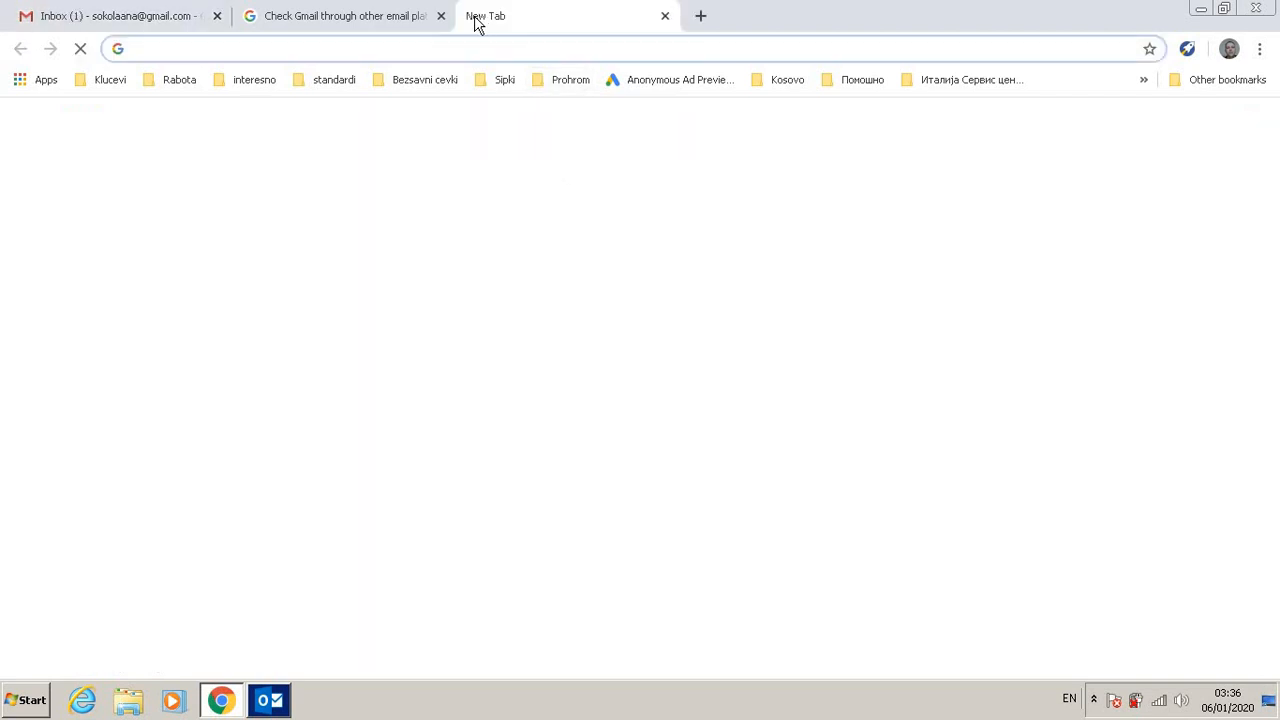
{"action": "left_click", "coordinate": [163, 18]}
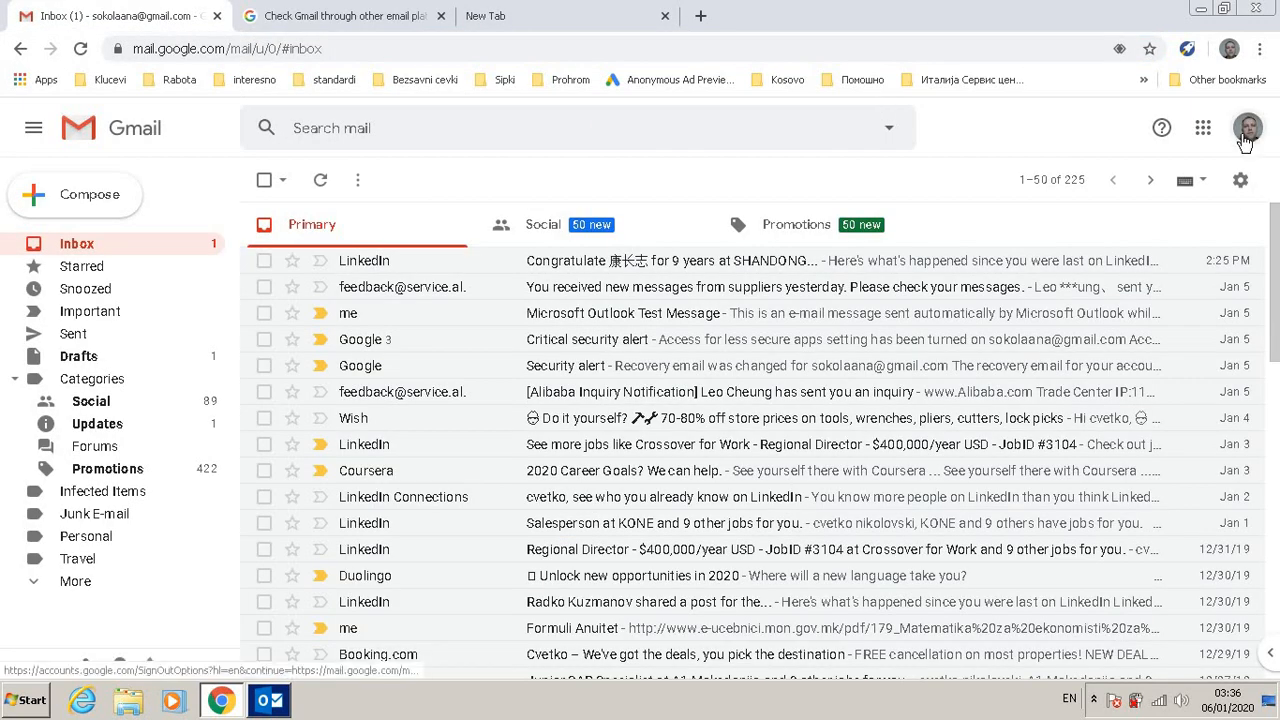
{"action": "left_click", "coordinate": [1249, 135]}
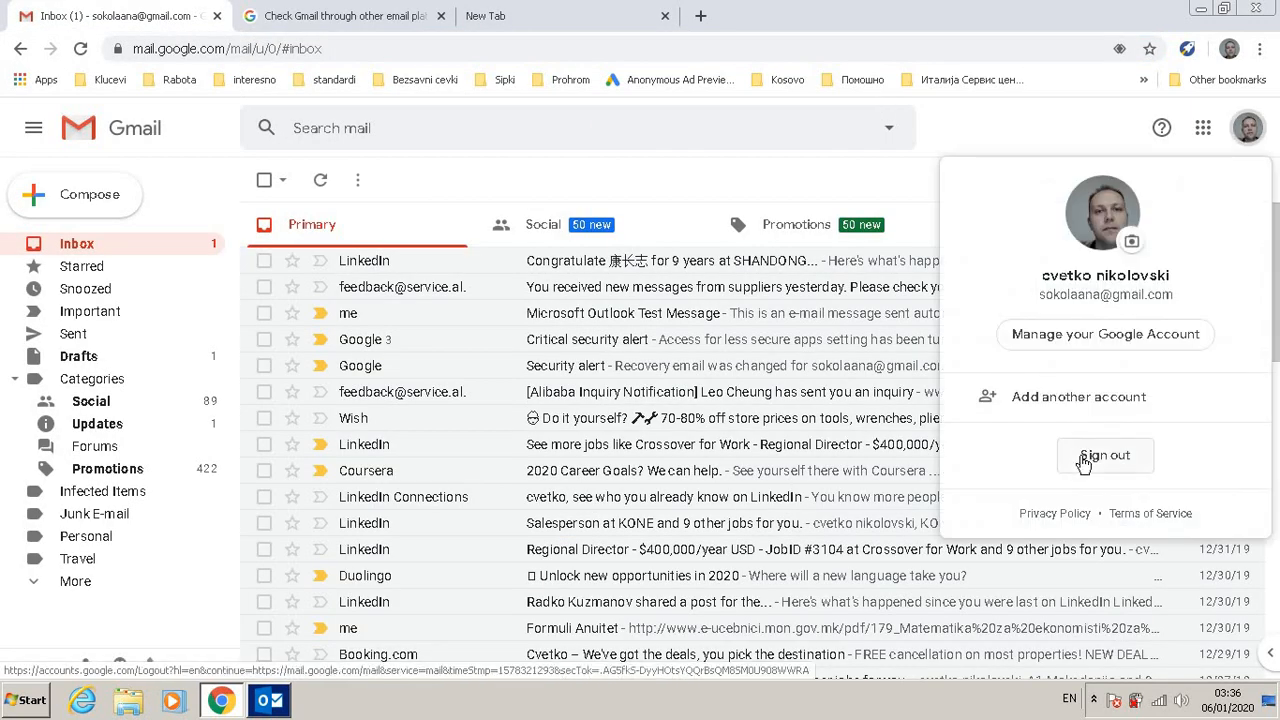
{"action": "left_click", "coordinate": [1088, 460]}
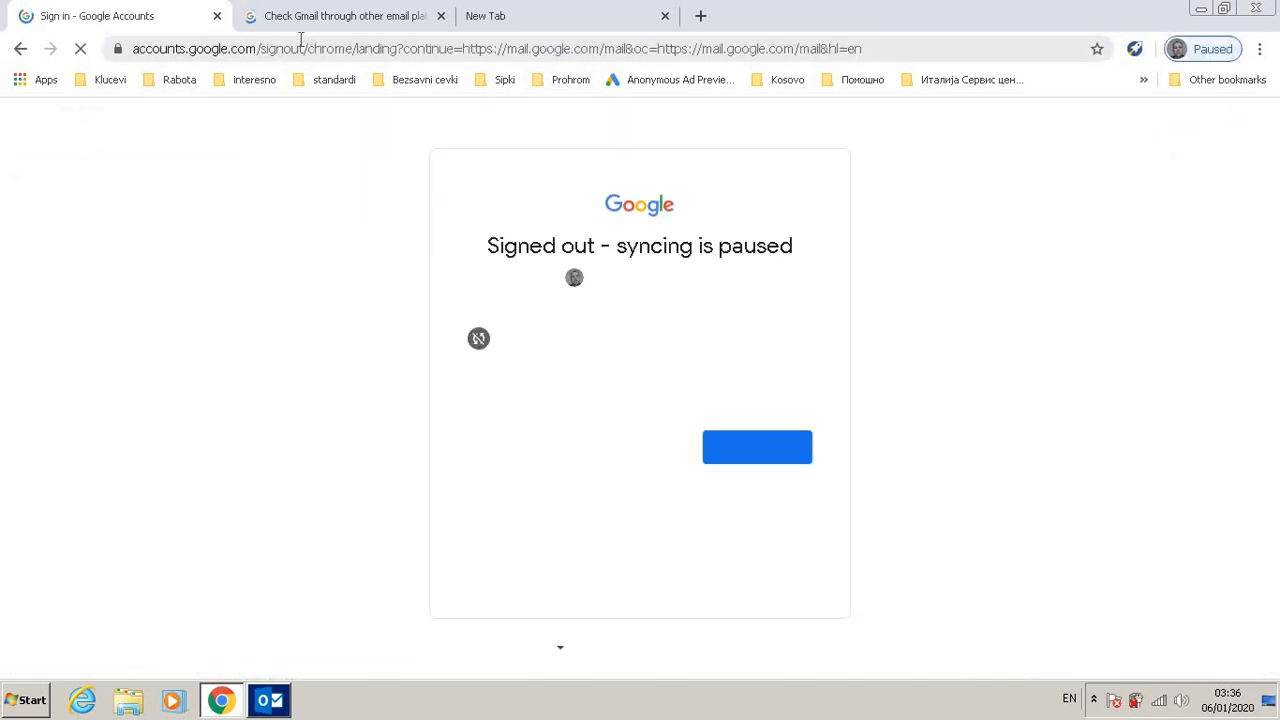
Step: Search Google for myaccount google less secure apps in the new tab
{"action": "left_click", "coordinate": [514, 24]}
{"action": "type", "text": "my"}
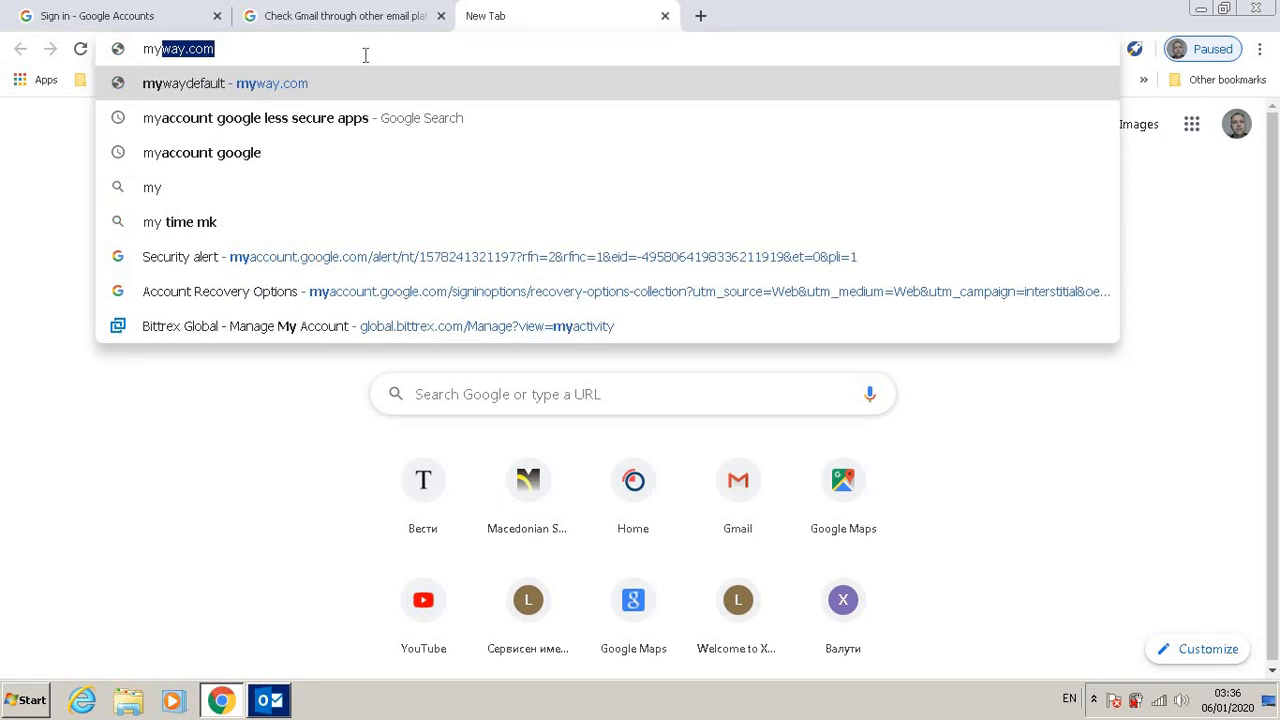
{"action": "type", "text": "account"}
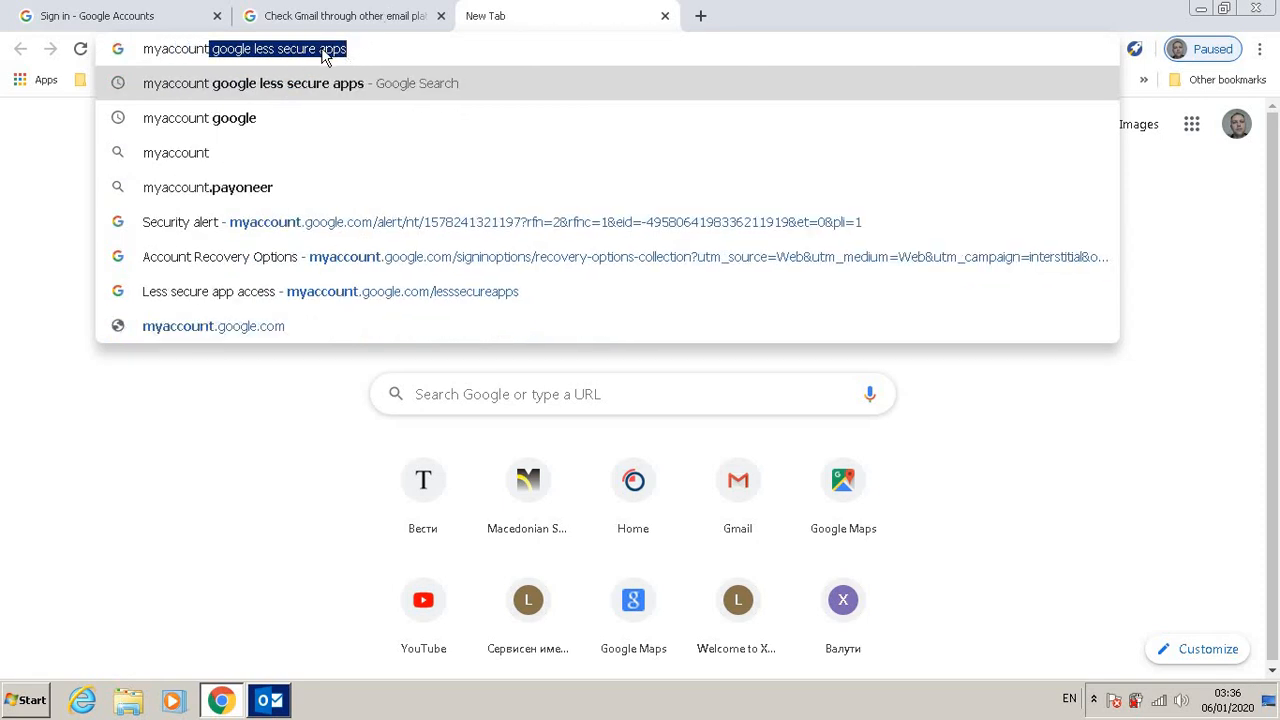
{"action": "left_click", "coordinate": [270, 86]}
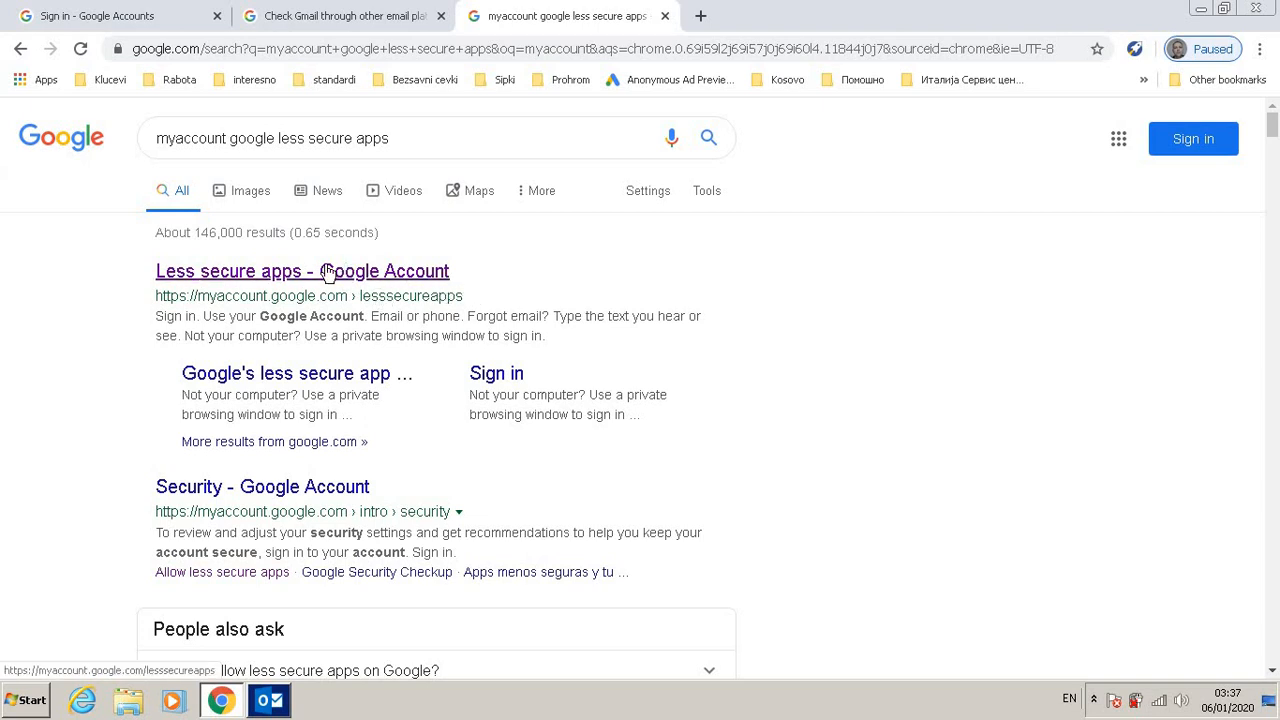
Step: Open the Less secure apps page, sign back in with the account, and turn Allow less secure apps on
{"action": "left_click", "coordinate": [277, 278]}
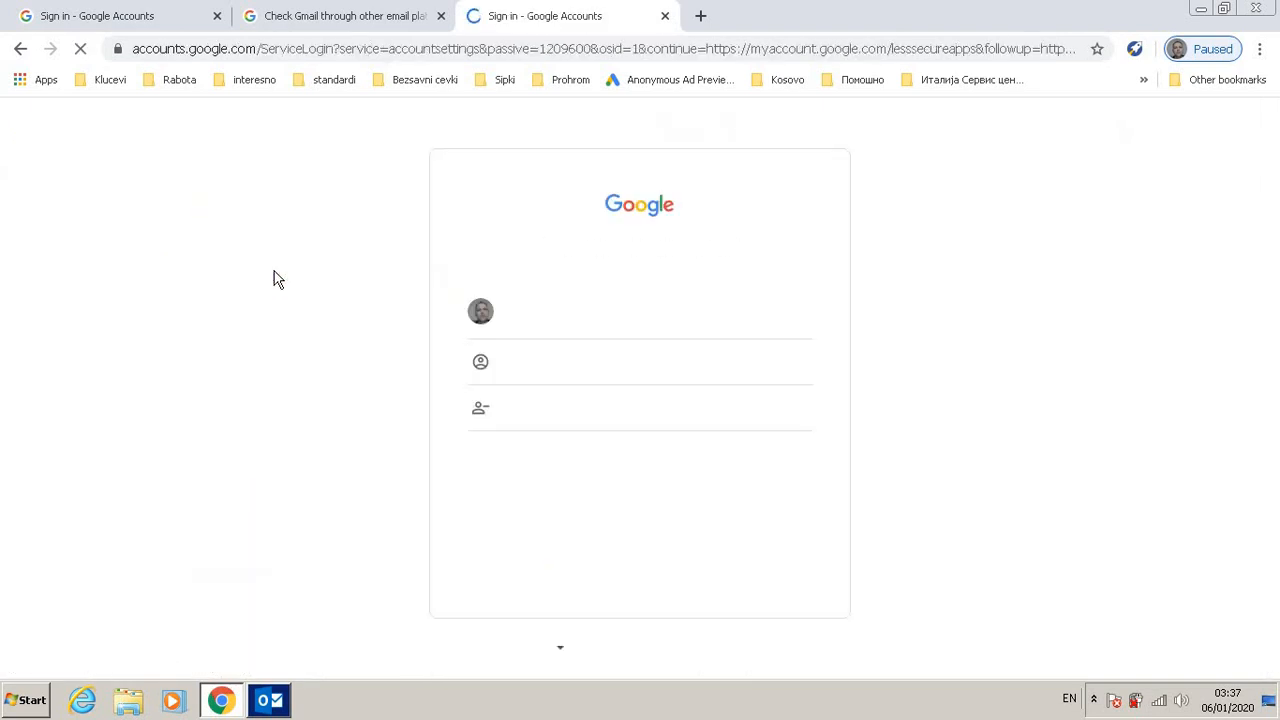
{"action": "left_click", "coordinate": [552, 317]}
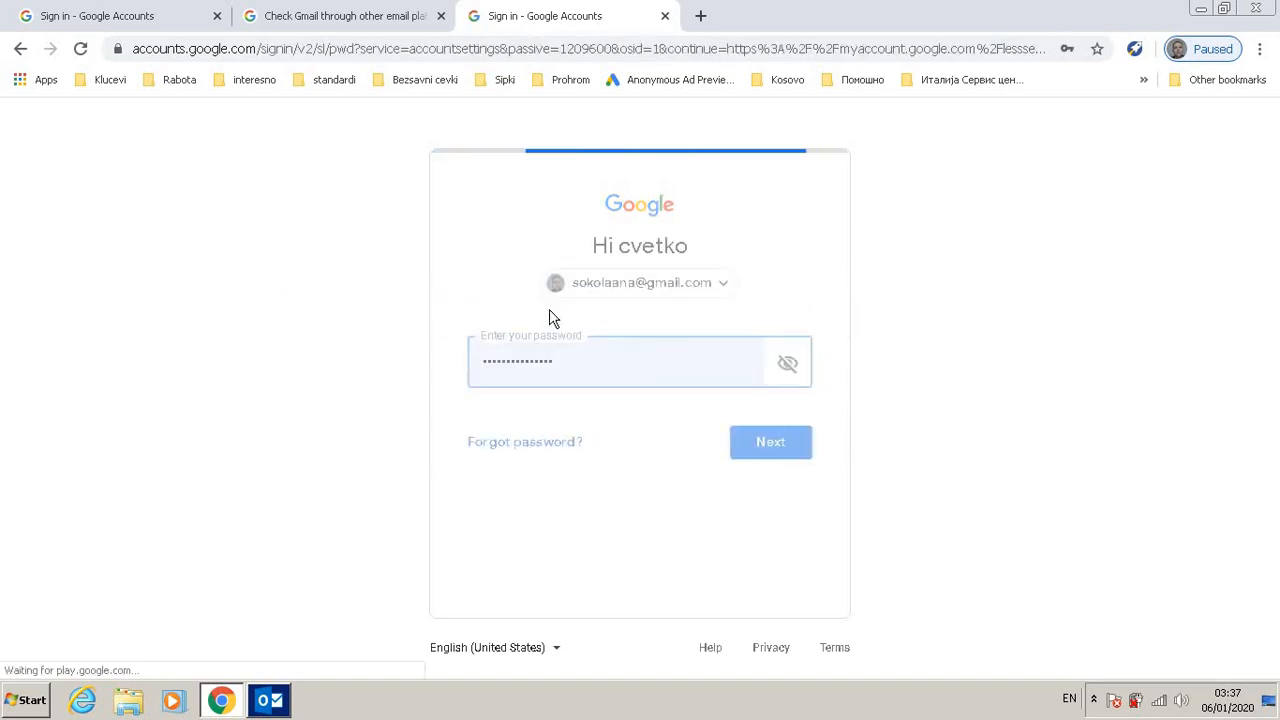
{"action": "left_click", "coordinate": [780, 451]}
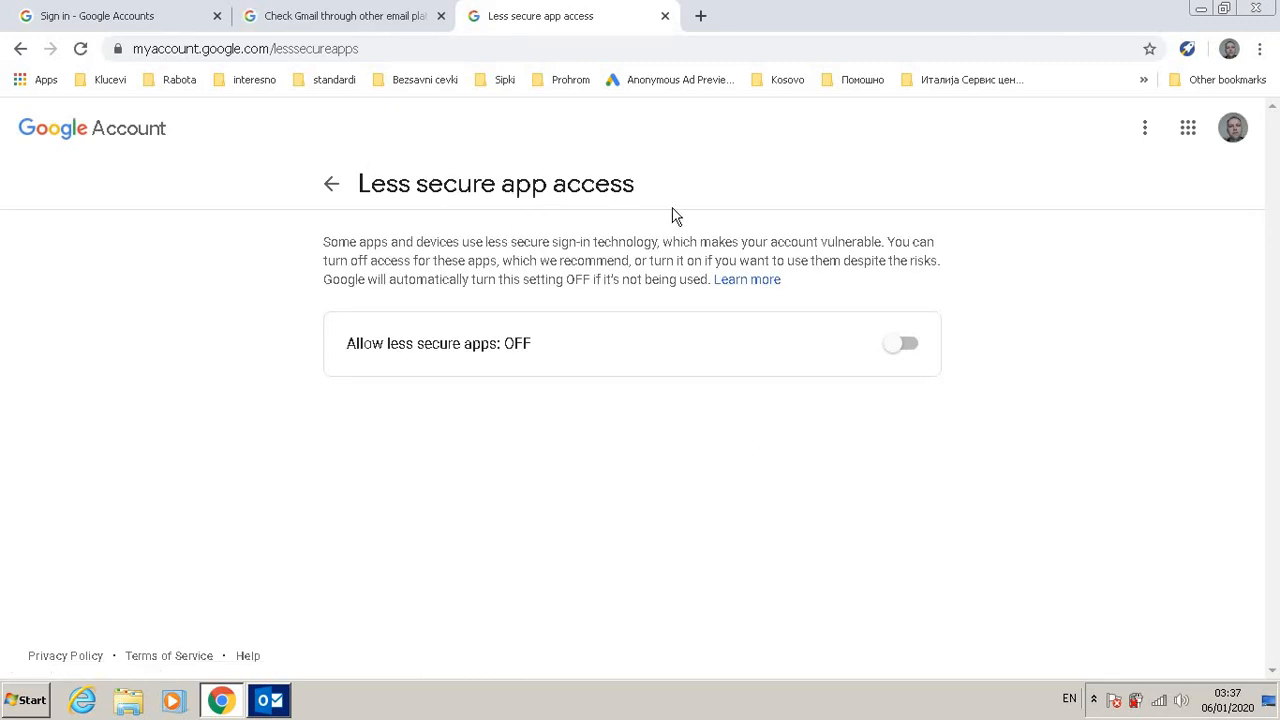
{"action": "left_click", "coordinate": [909, 347]}
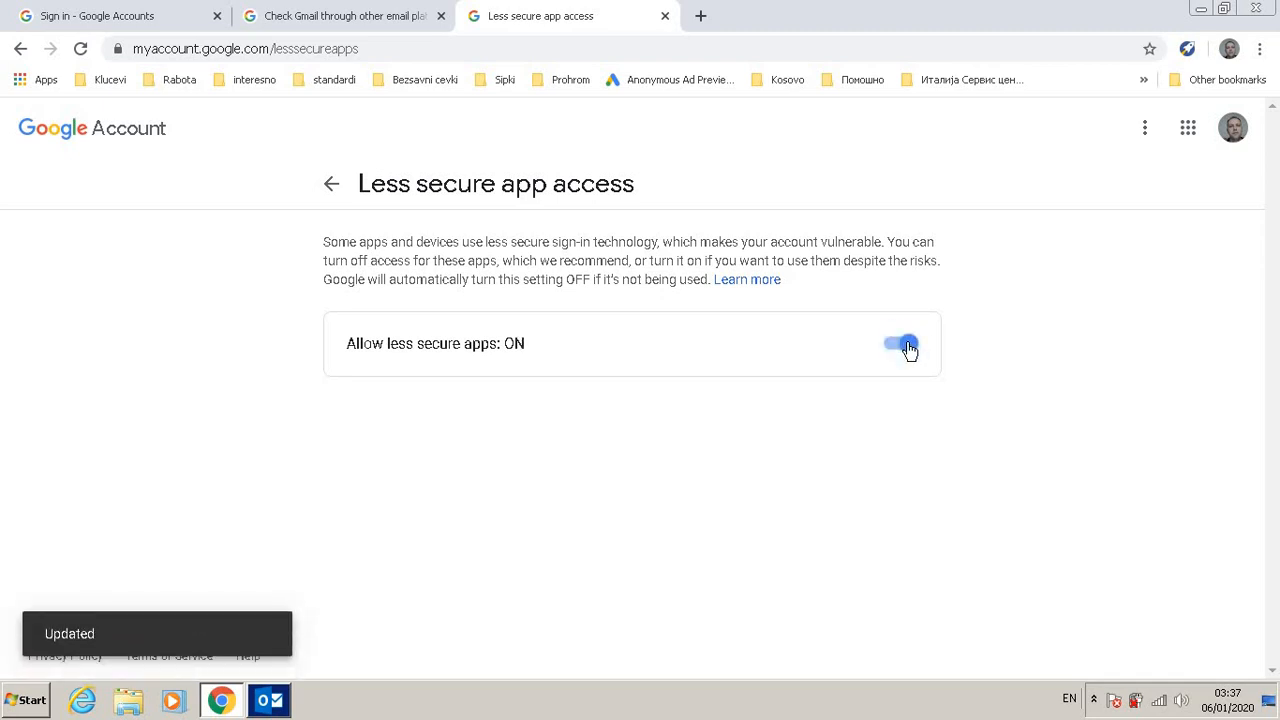
Step: Close the browser and switch to Outlook, maximizing its window
{"action": "left_click", "coordinate": [665, 16]}
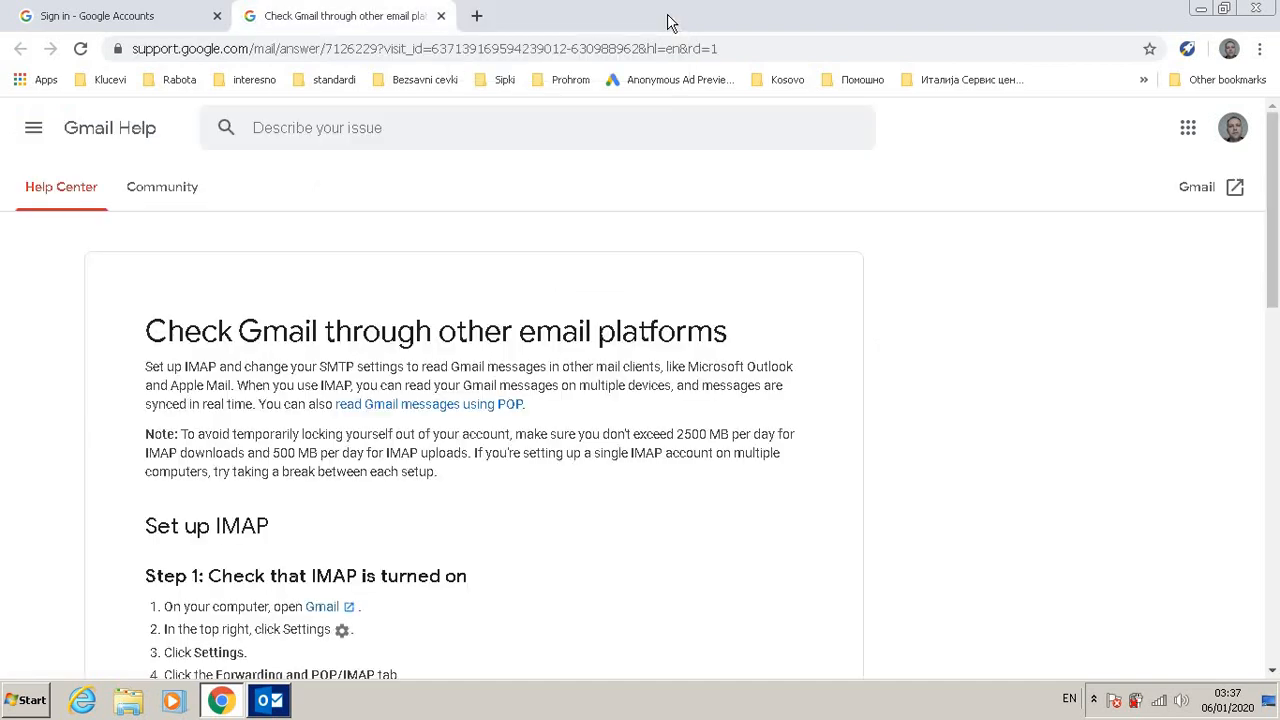
{"action": "left_click", "coordinate": [1268, 8]}
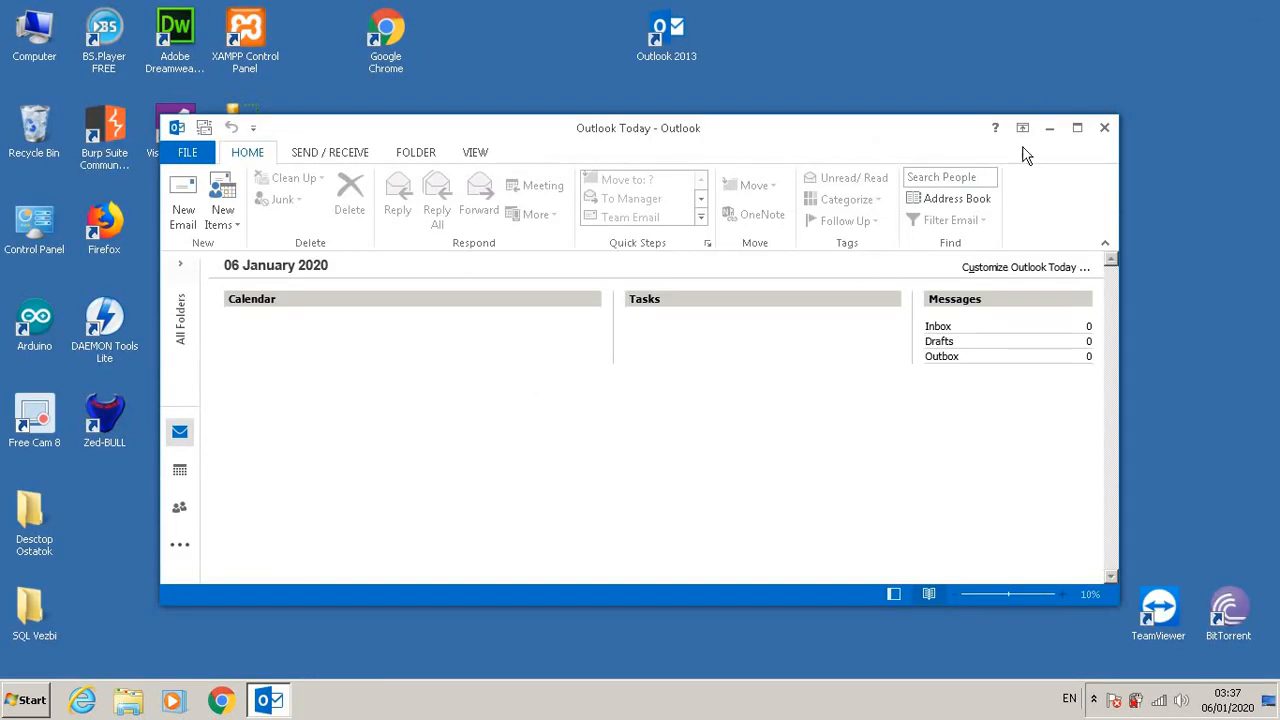
{"action": "left_click", "coordinate": [1077, 128]}
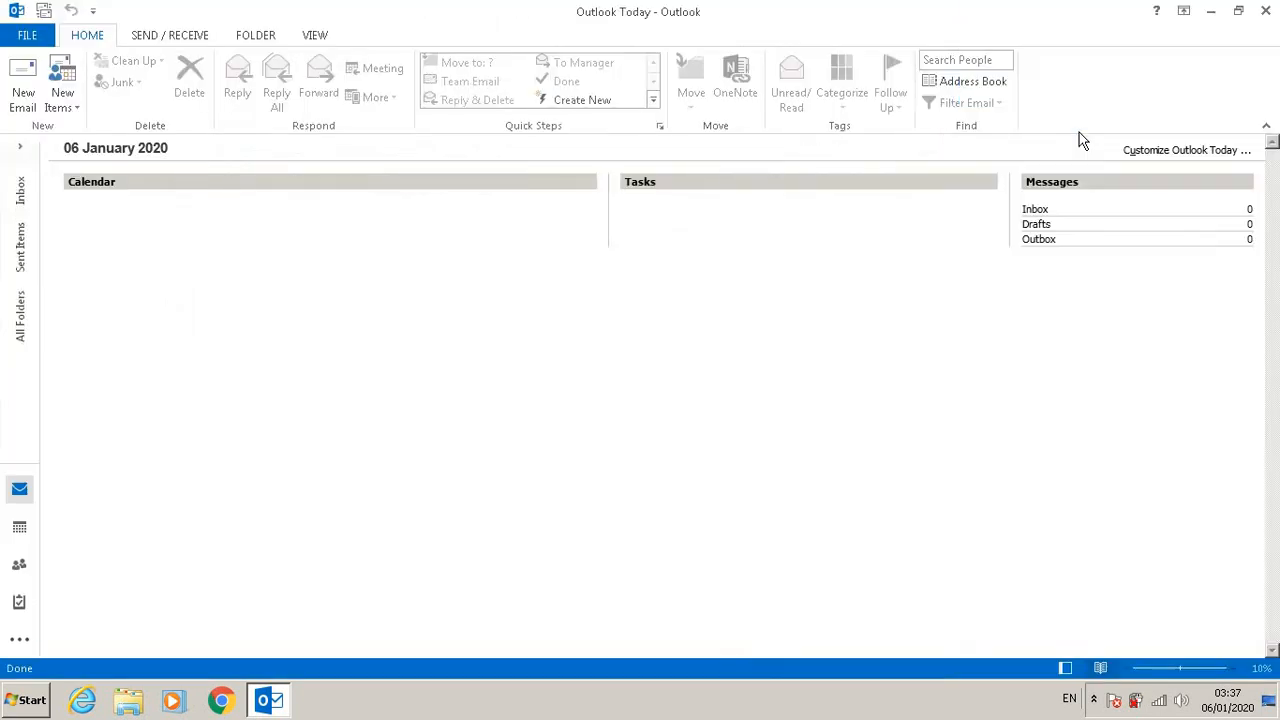
Step: Start adding a new e-mail account from Account Settings using manual setup with the POP or IMAP service
{"action": "left_click", "coordinate": [30, 37]}
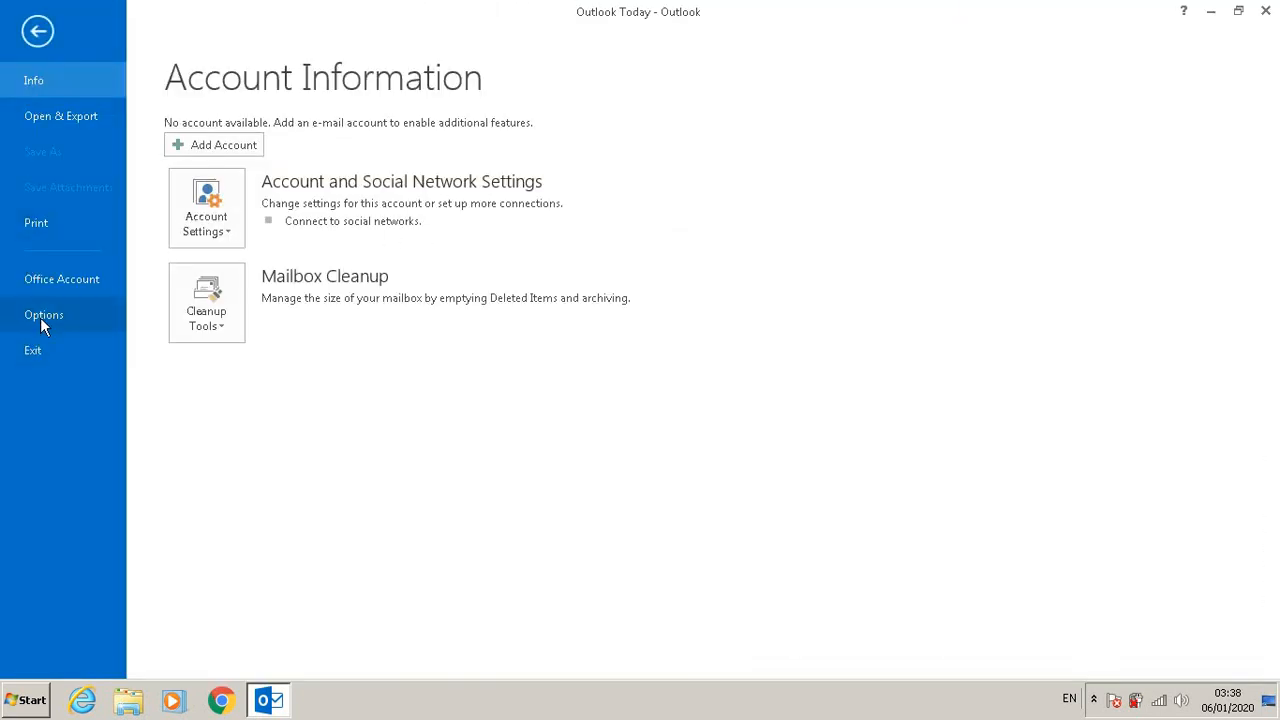
{"action": "left_click", "coordinate": [214, 208]}
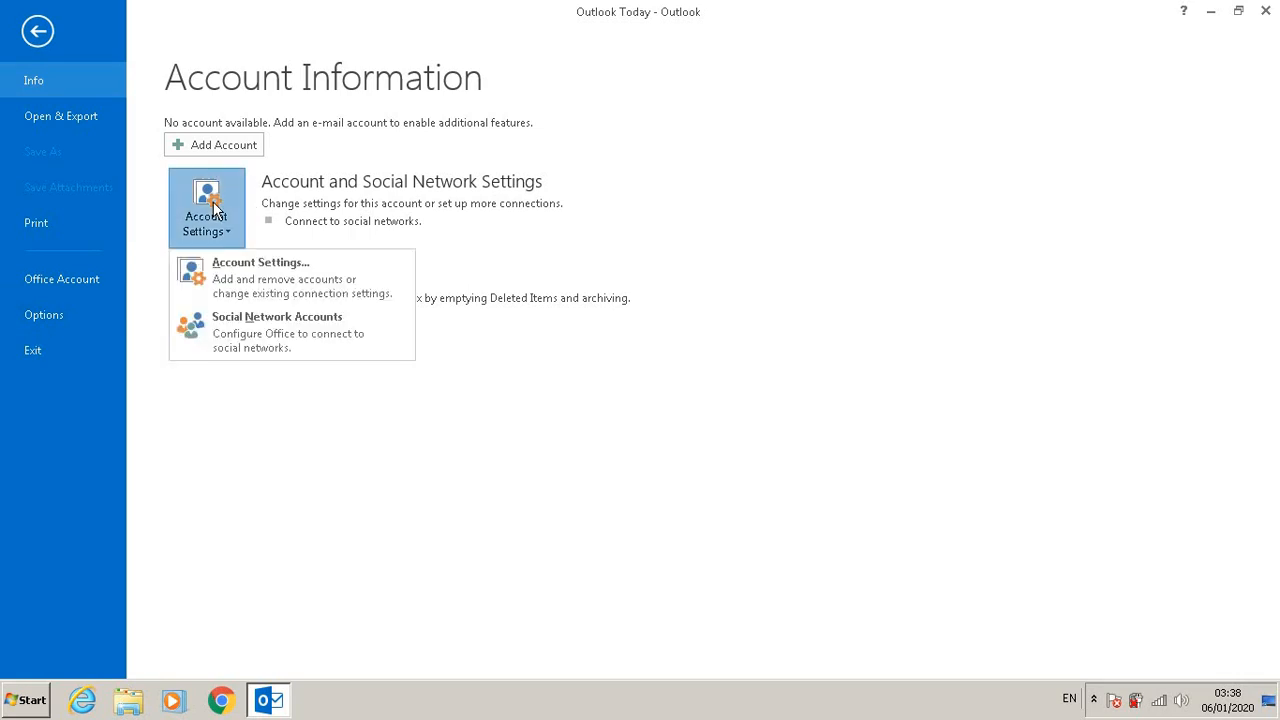
{"action": "left_click", "coordinate": [277, 281]}
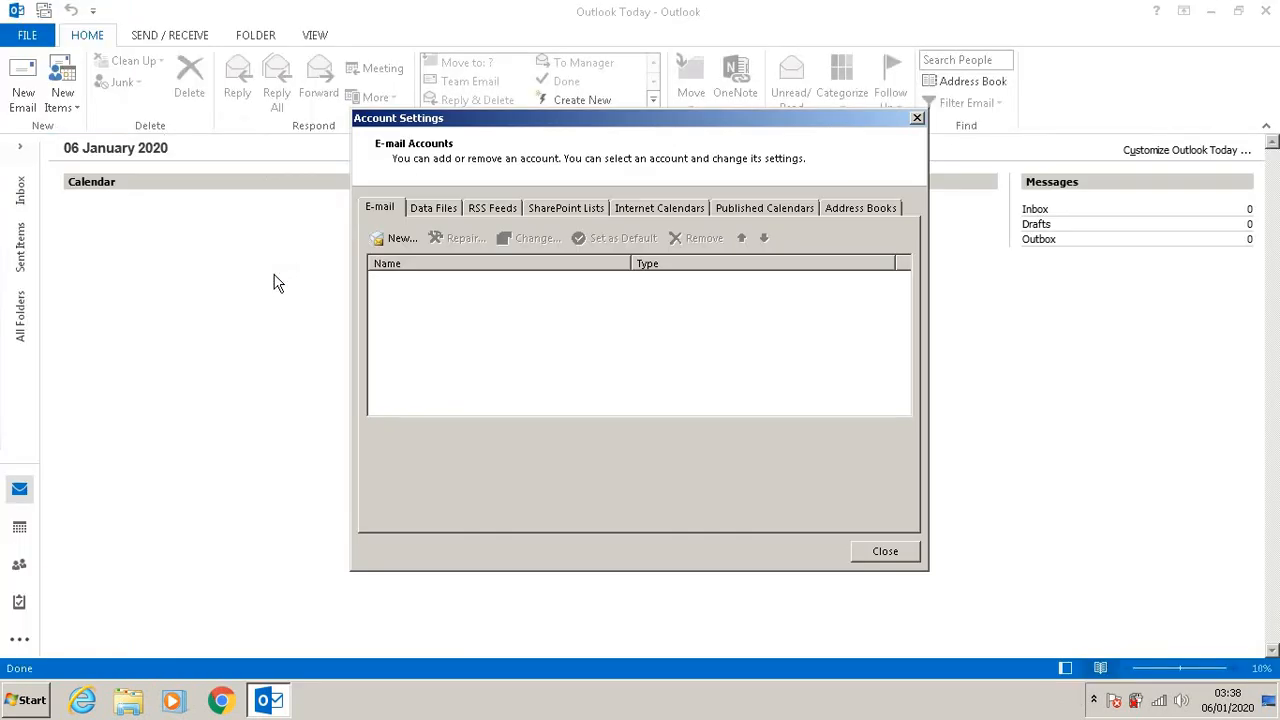
{"action": "left_click", "coordinate": [400, 240]}
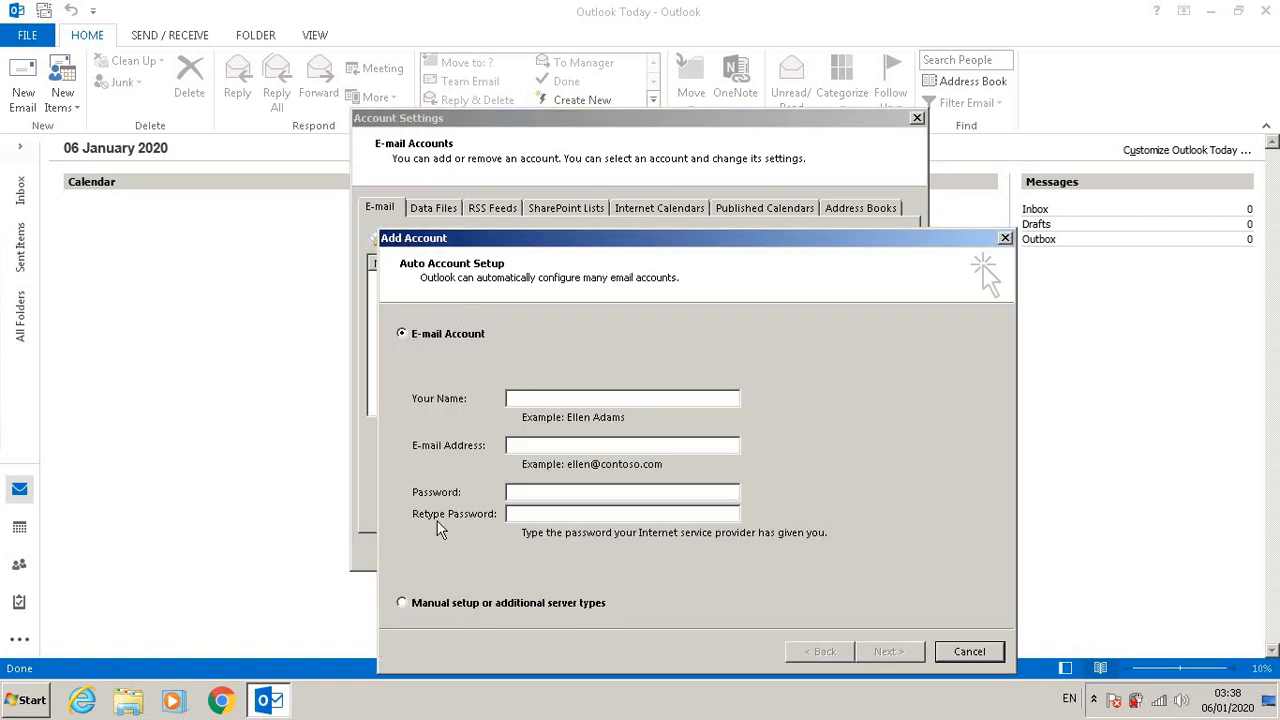
{"action": "left_click", "coordinate": [402, 603]}
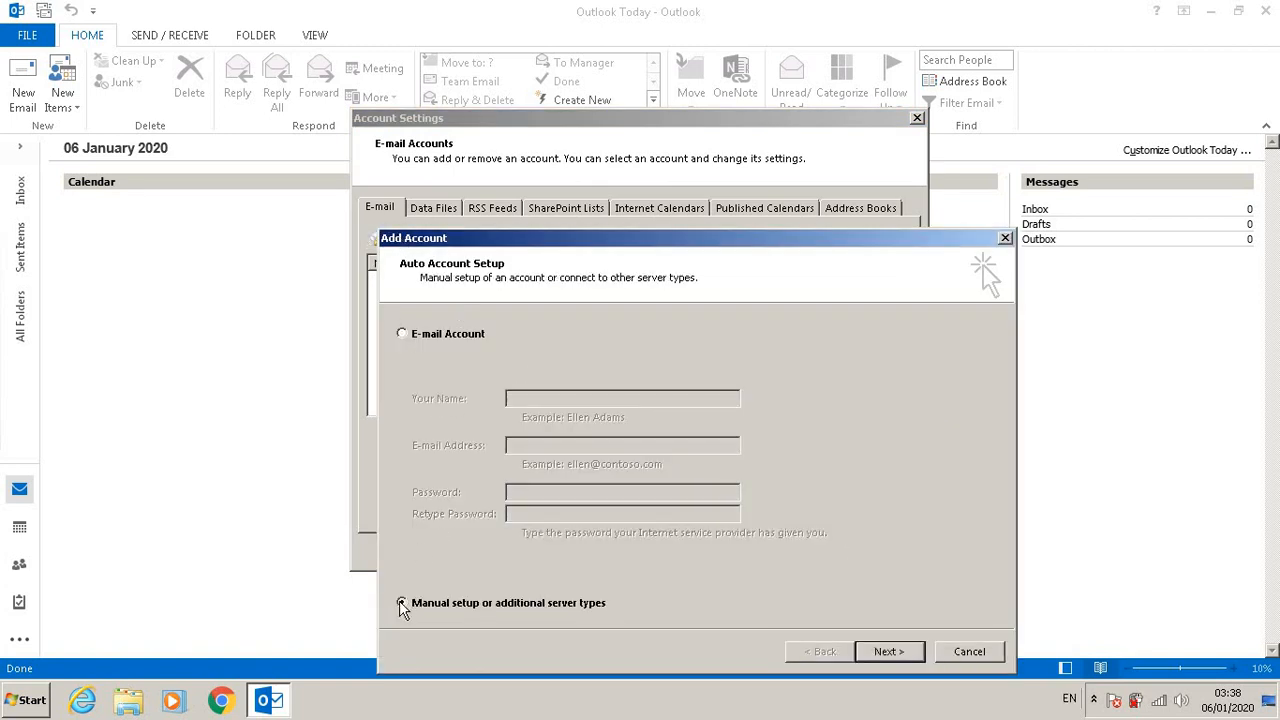
{"action": "left_click", "coordinate": [890, 652]}
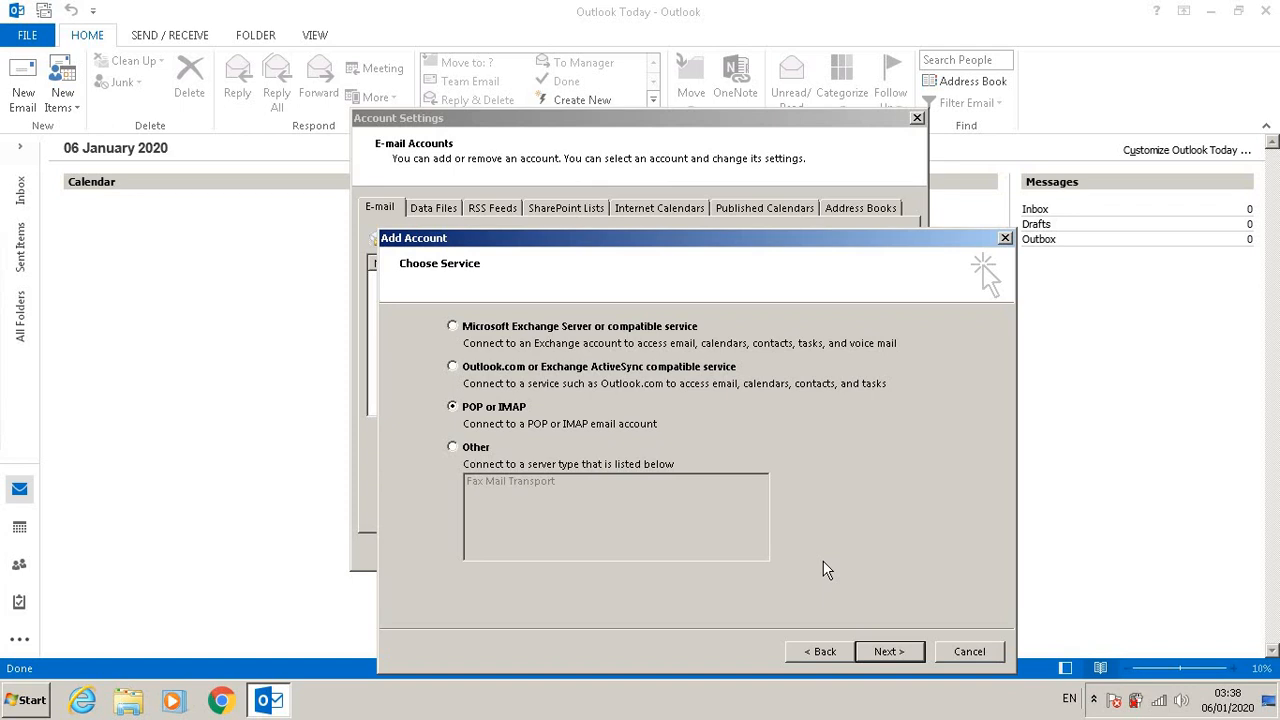
{"action": "left_click", "coordinate": [884, 653]}
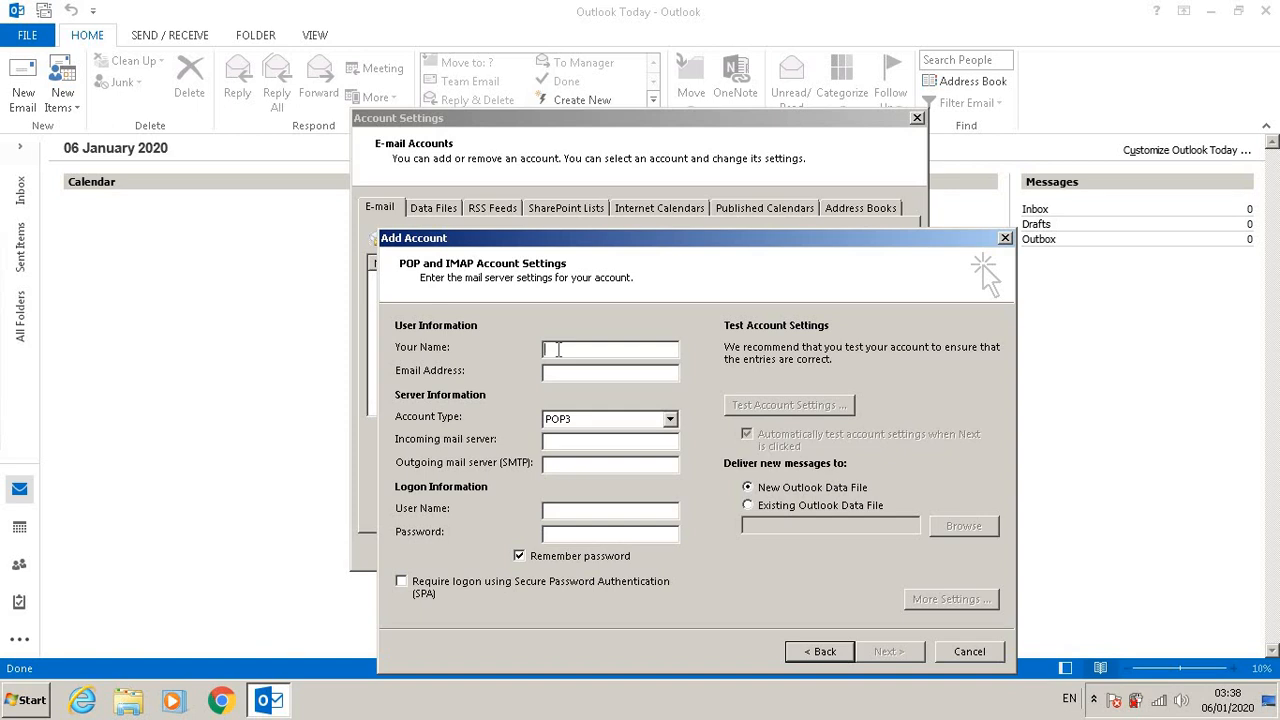
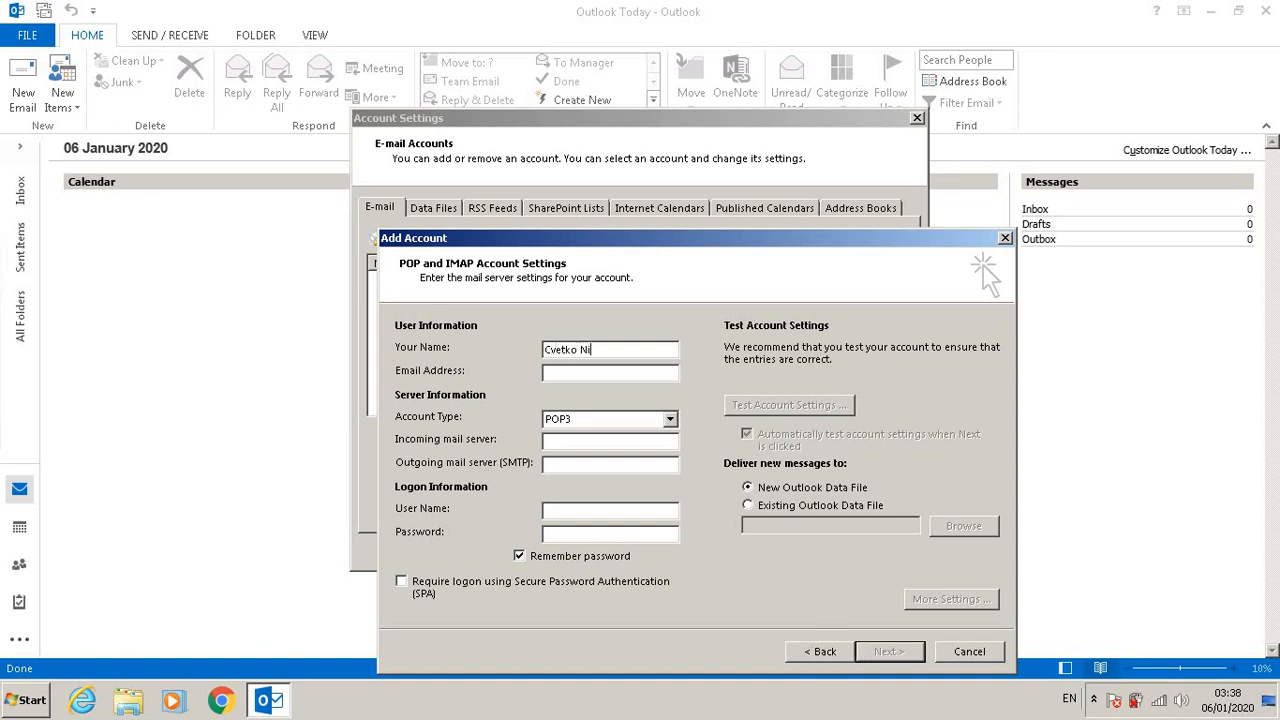
Step: Enter the user's full name and Gmail address in the account's user information
{"action": "key", "text": "Tab"}
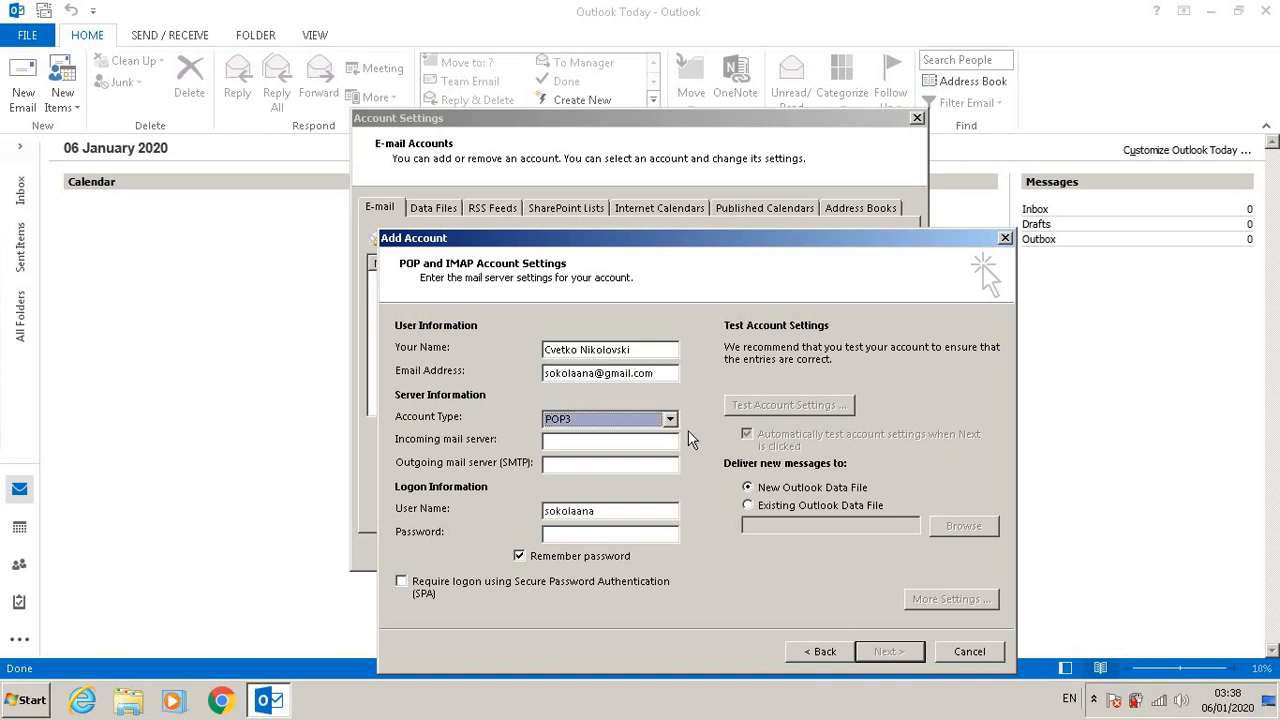
Step: Set the account type to IMAP, the incoming server to imap.gmail.com and the outgoing server to smtp.gmail.com
{"action": "left_click", "coordinate": [670, 420]}
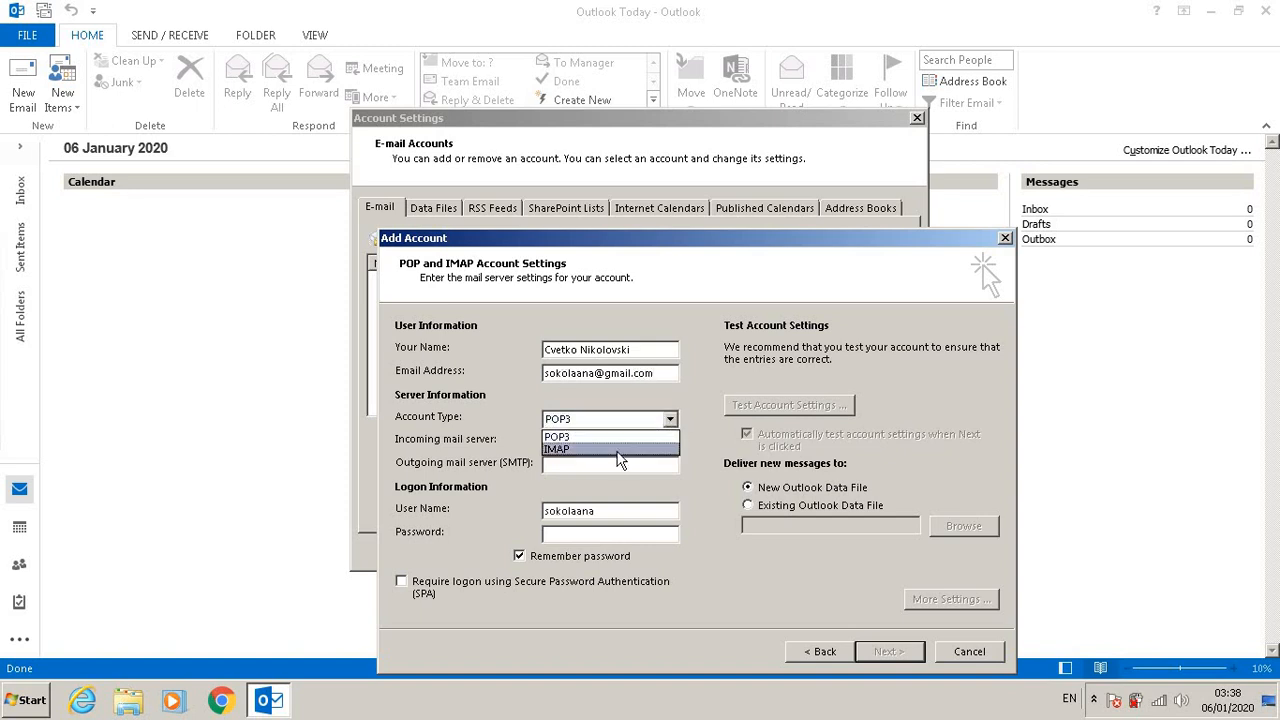
{"action": "left_click", "coordinate": [617, 450]}
{"action": "left_click", "coordinate": [596, 444]}
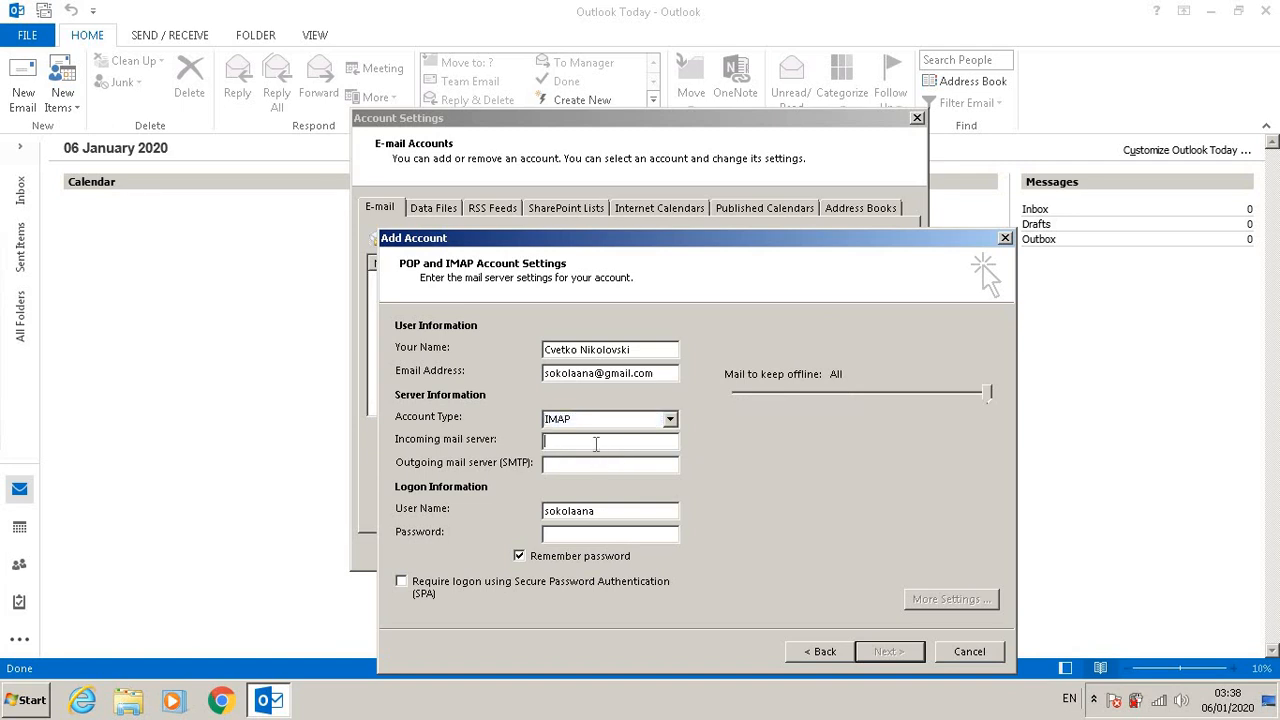
{"action": "type", "text": "imap"}
{"action": "type", "text": ".gmail"}
{"action": "type", "text": ".com"}
{"action": "type", "text": "smtp"}
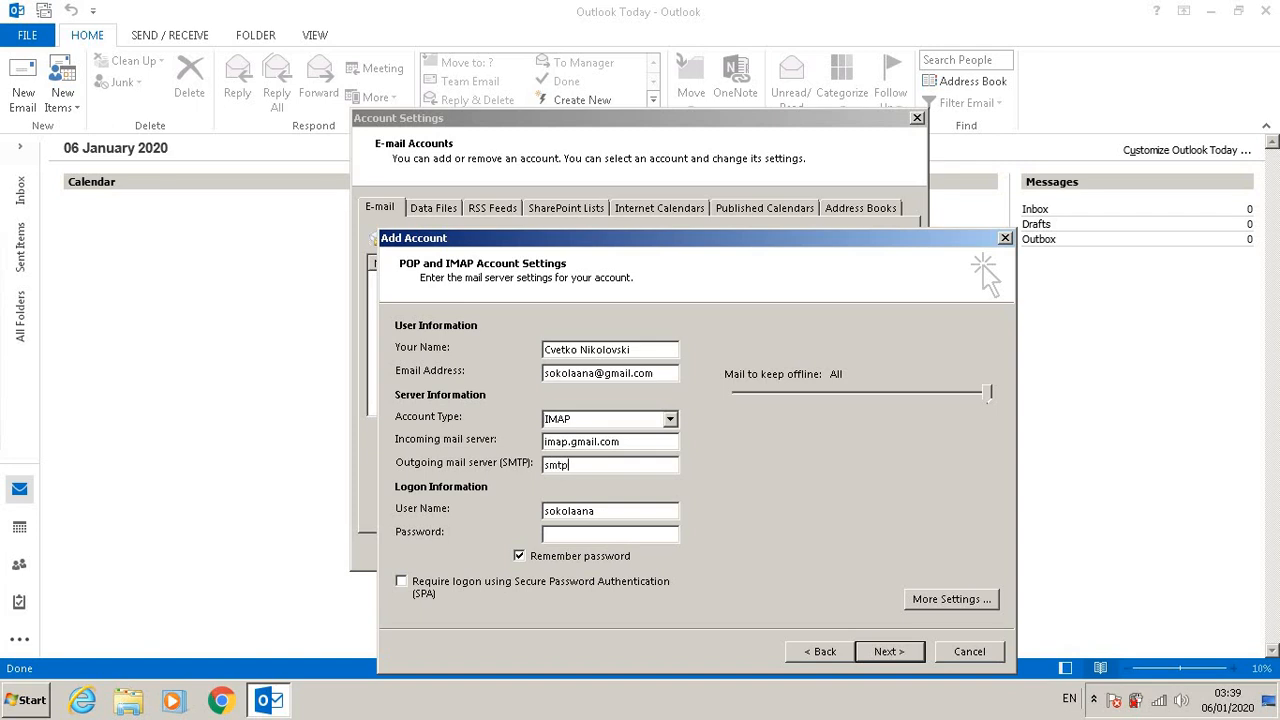
{"action": "type", "text": ".gmail.com"}
{"action": "key", "text": "Tab"}
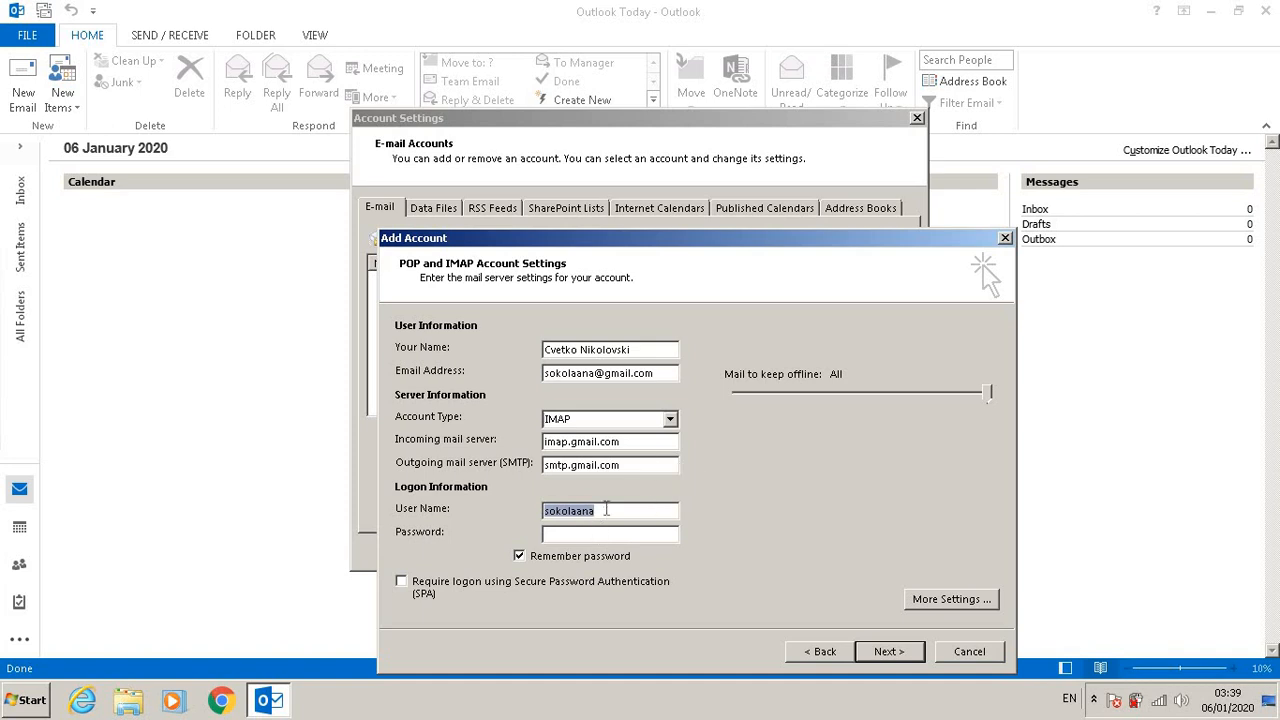
Step: Change the logon user name to the full Gmail address
{"action": "left_click", "coordinate": [606, 510]}
{"action": "type", "text": "@gmail."}
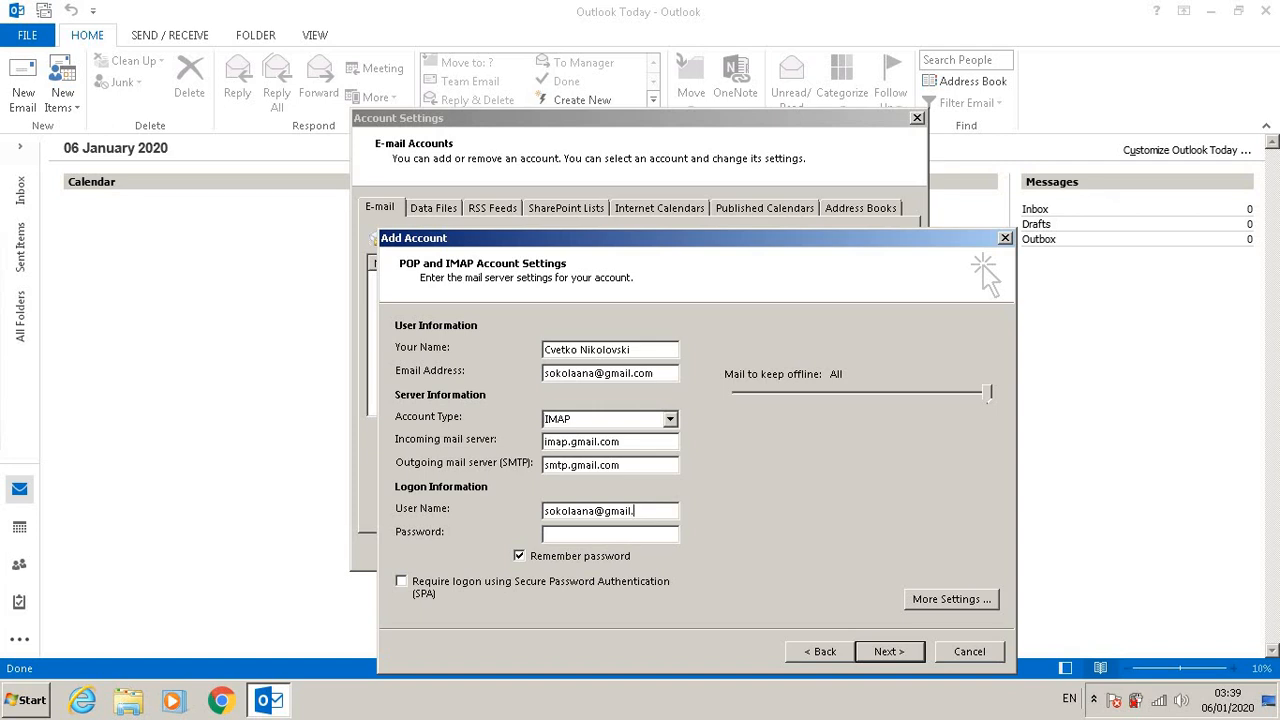
{"action": "type", "text": "com"}
Step: Open More Settings and require authentication for the outgoing SMTP server using the incoming server's settings
{"action": "left_click", "coordinate": [948, 600]}
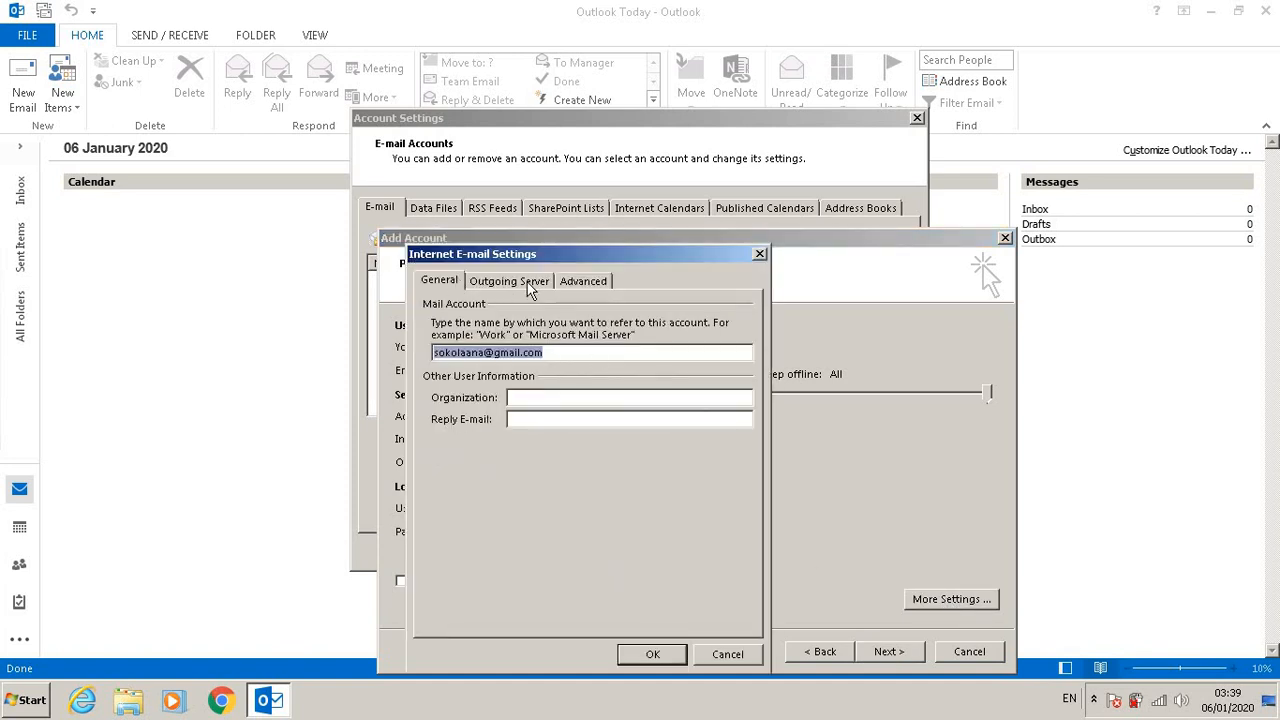
{"action": "left_click", "coordinate": [528, 288]}
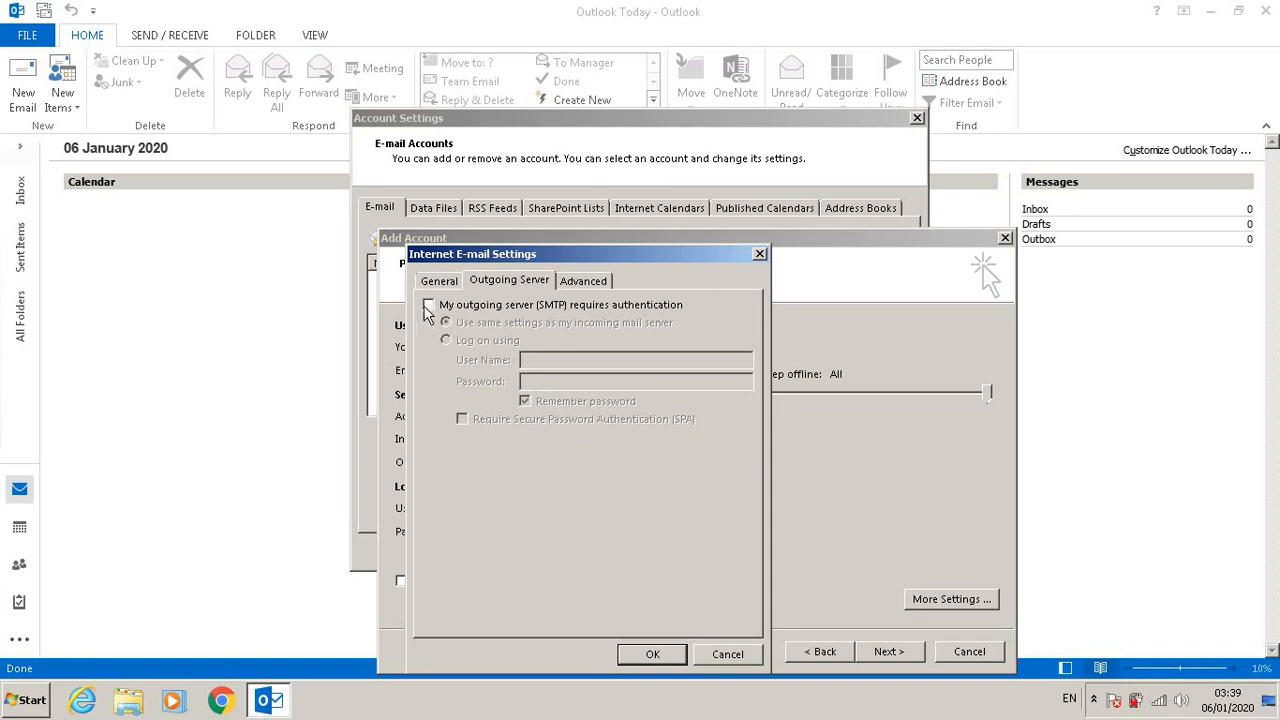
{"action": "left_click", "coordinate": [428, 306]}
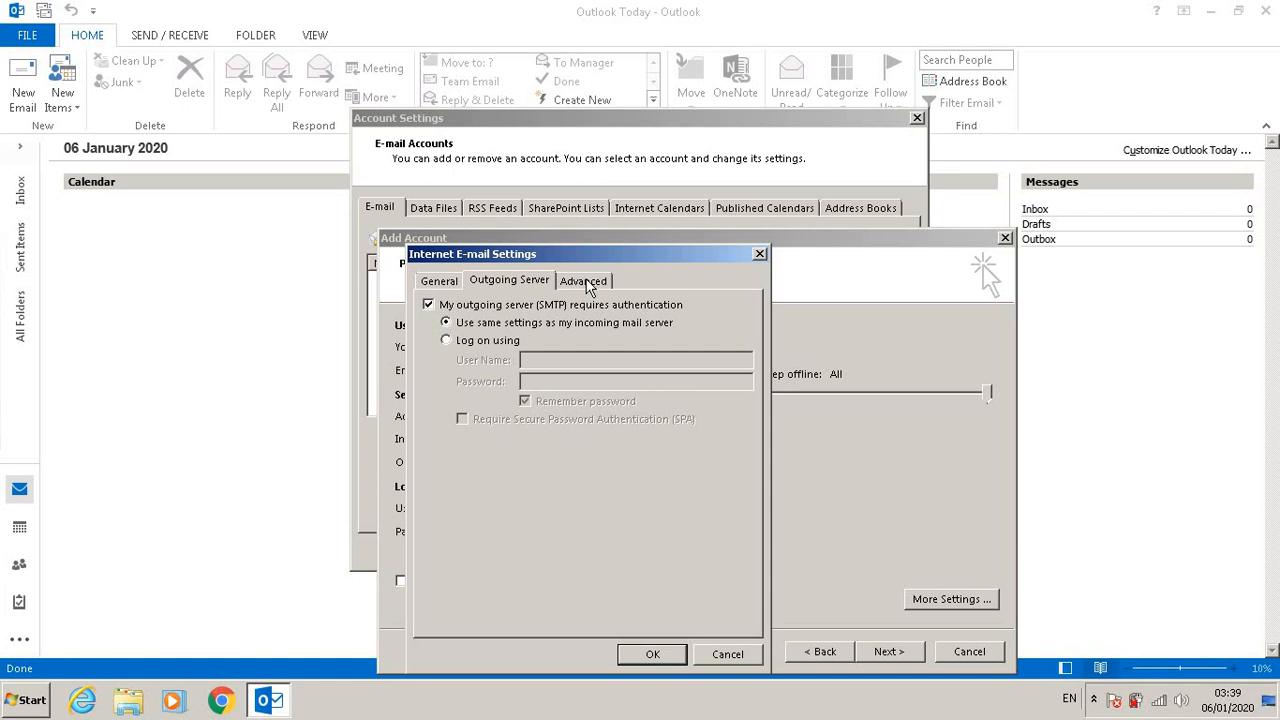
Step: Set the incoming server encryption to SSL and the outgoing server encryption to TLS
{"action": "left_click", "coordinate": [589, 284]}
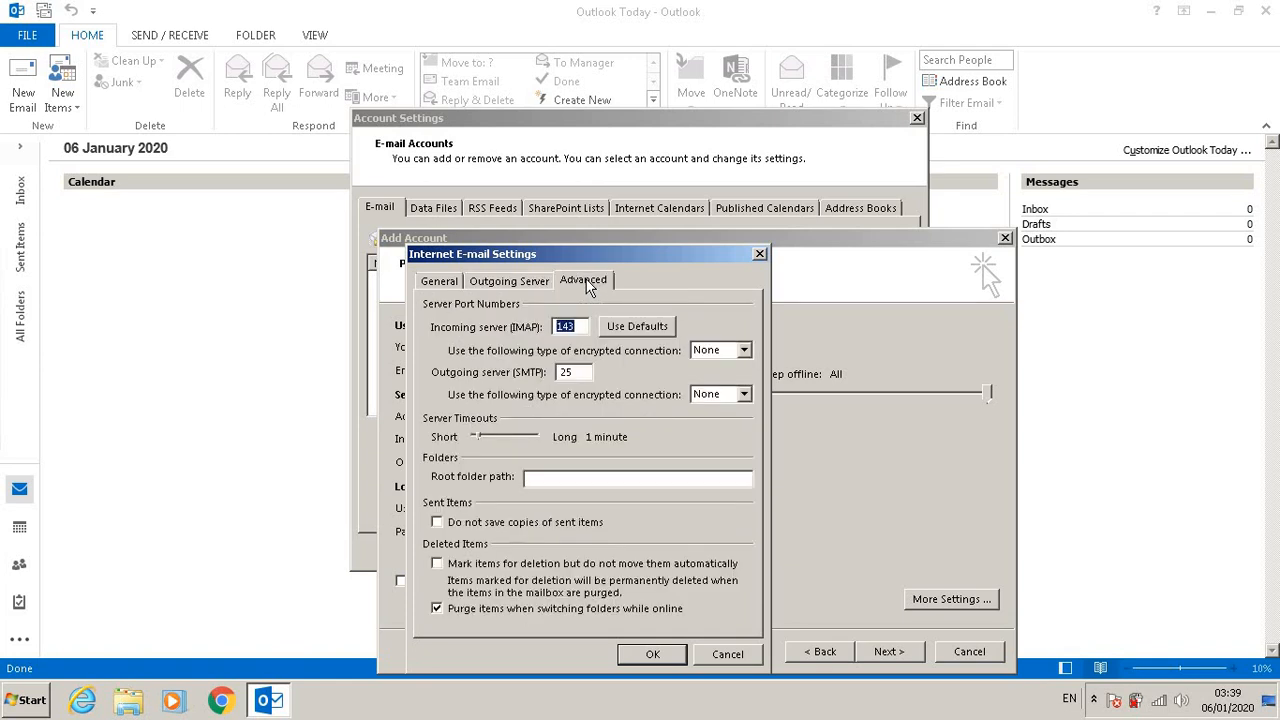
{"action": "left_click", "coordinate": [744, 351]}
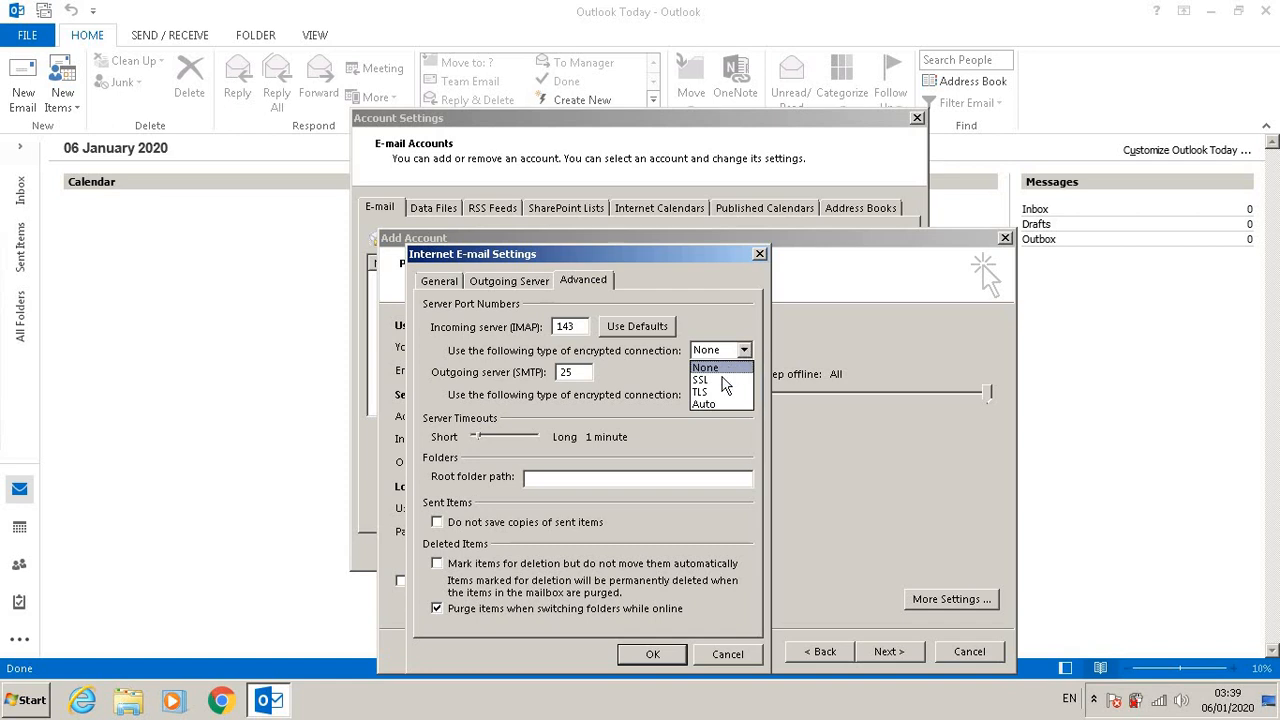
{"action": "left_click", "coordinate": [718, 381]}
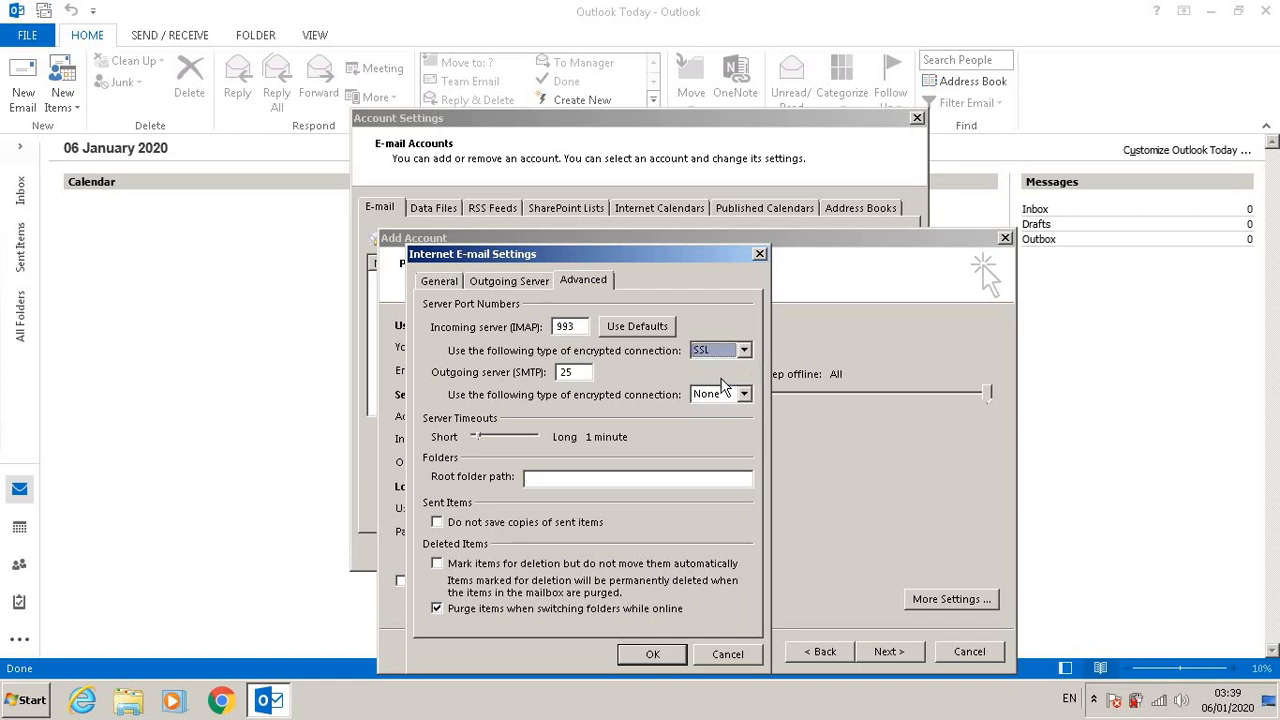
{"action": "left_click", "coordinate": [744, 394]}
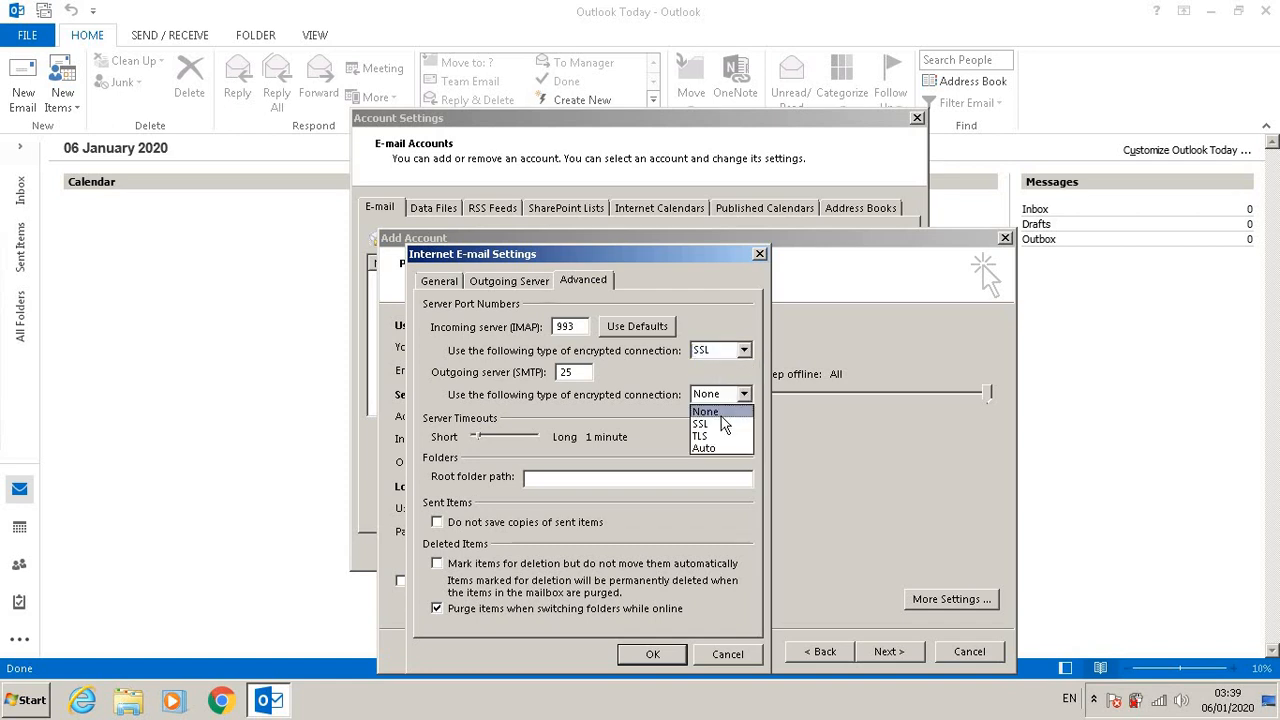
{"action": "left_click", "coordinate": [704, 437]}
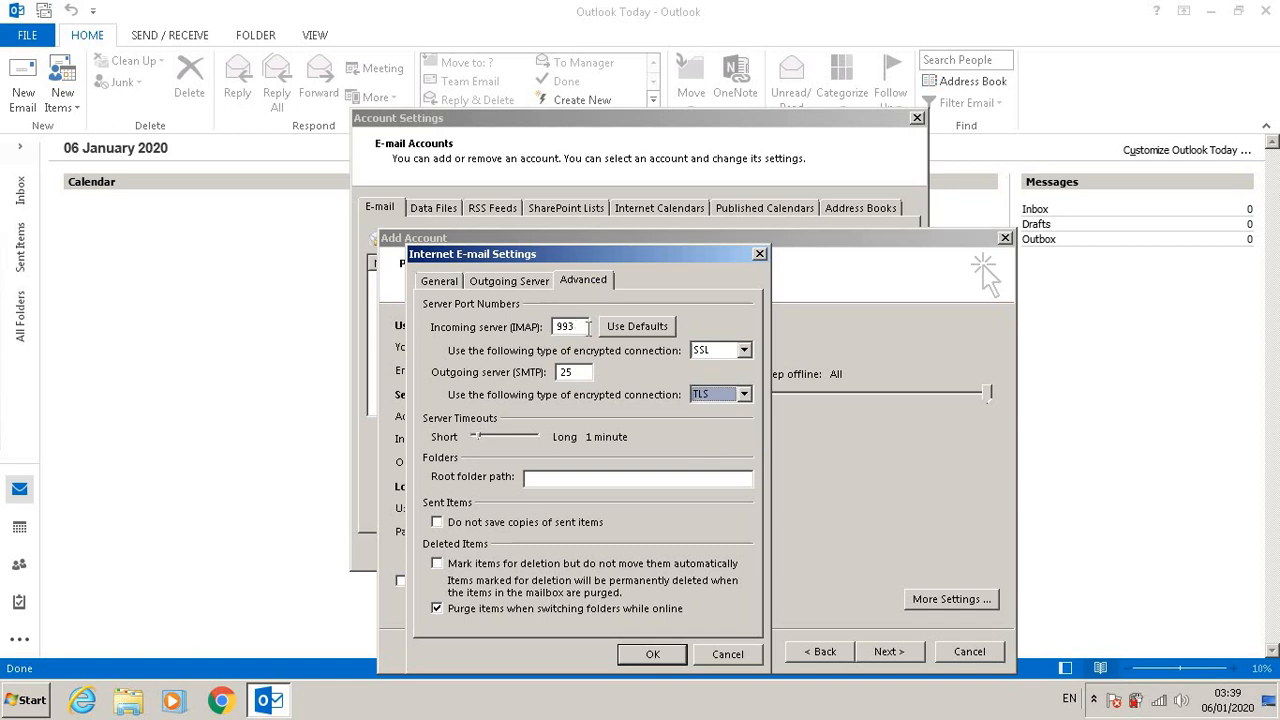
Step: Set the outgoing SMTP port to 587 and confirm the advanced settings
{"action": "left_click", "coordinate": [576, 327]}
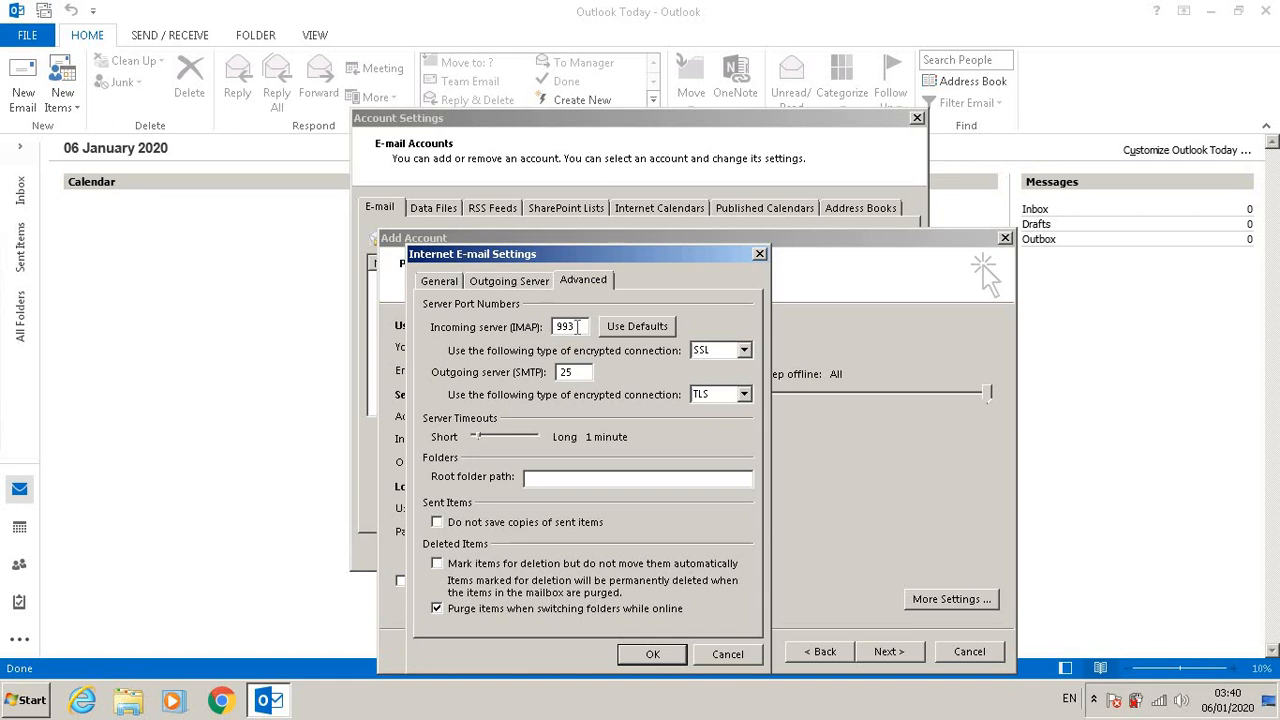
{"action": "left_click", "coordinate": [748, 350]}
{"action": "left_click", "coordinate": [748, 350]}
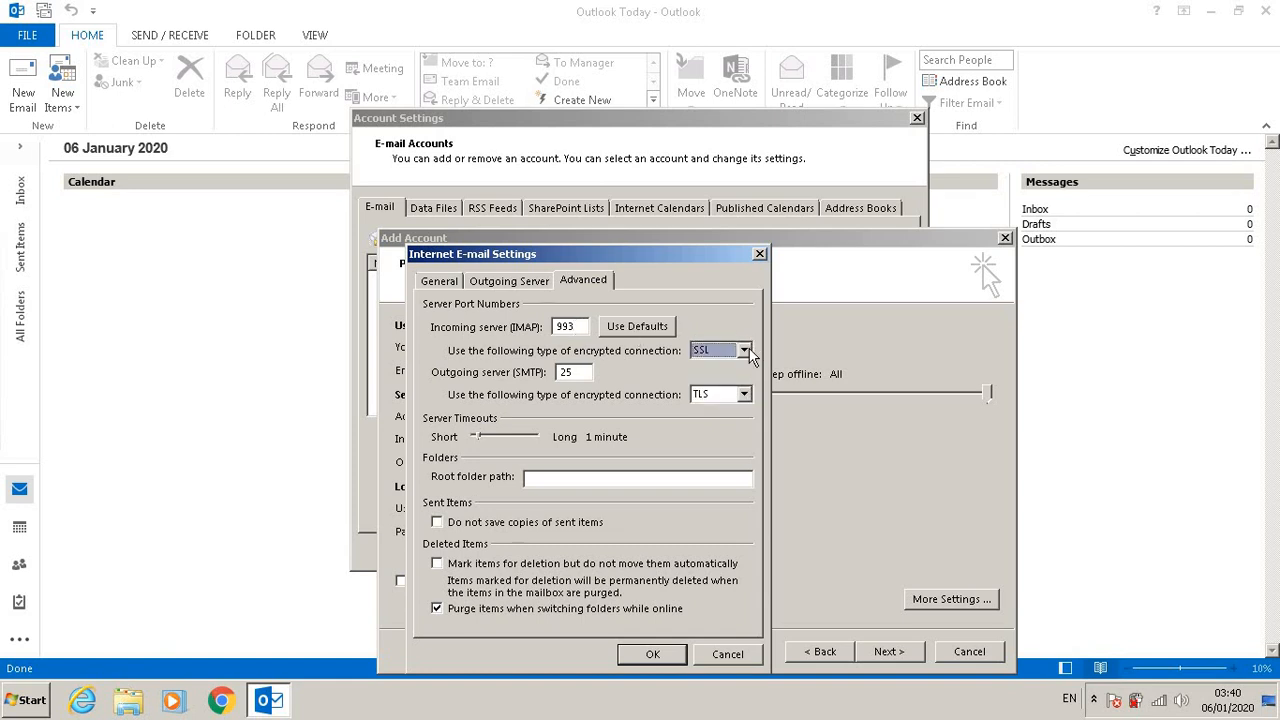
{"action": "left_click", "coordinate": [745, 351]}
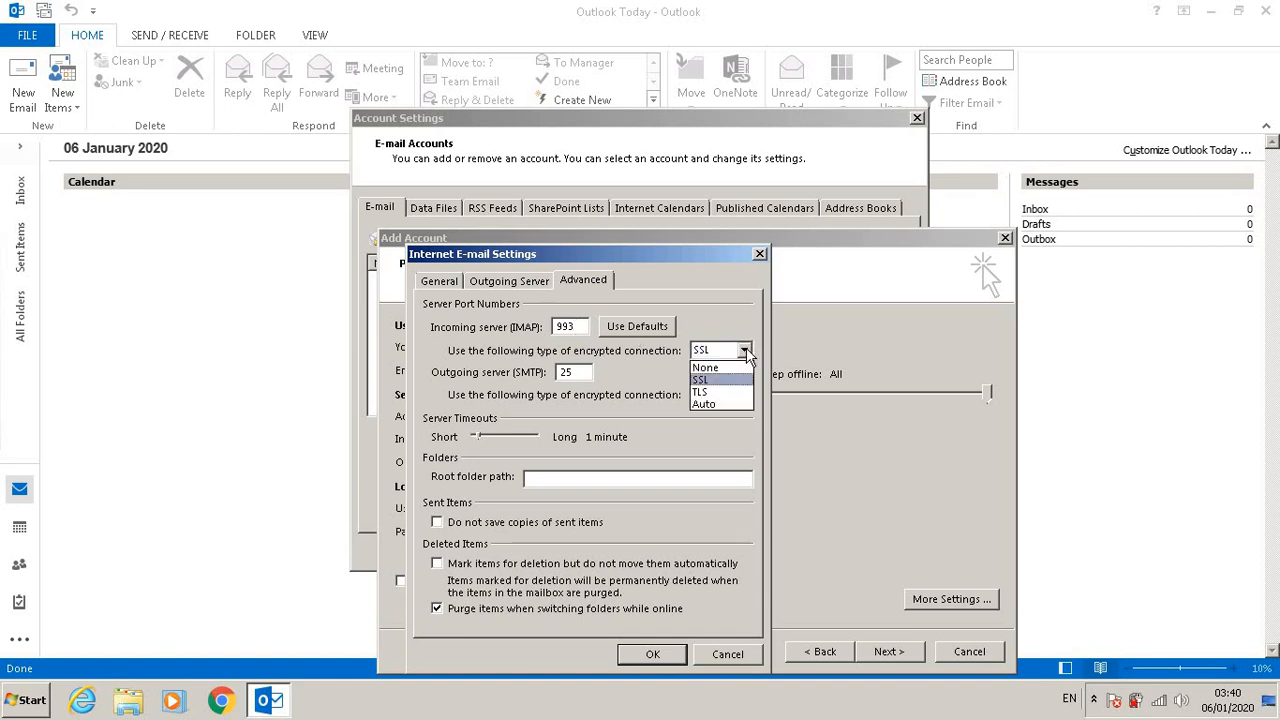
{"action": "left_click", "coordinate": [746, 352]}
{"action": "left_click", "coordinate": [581, 372]}
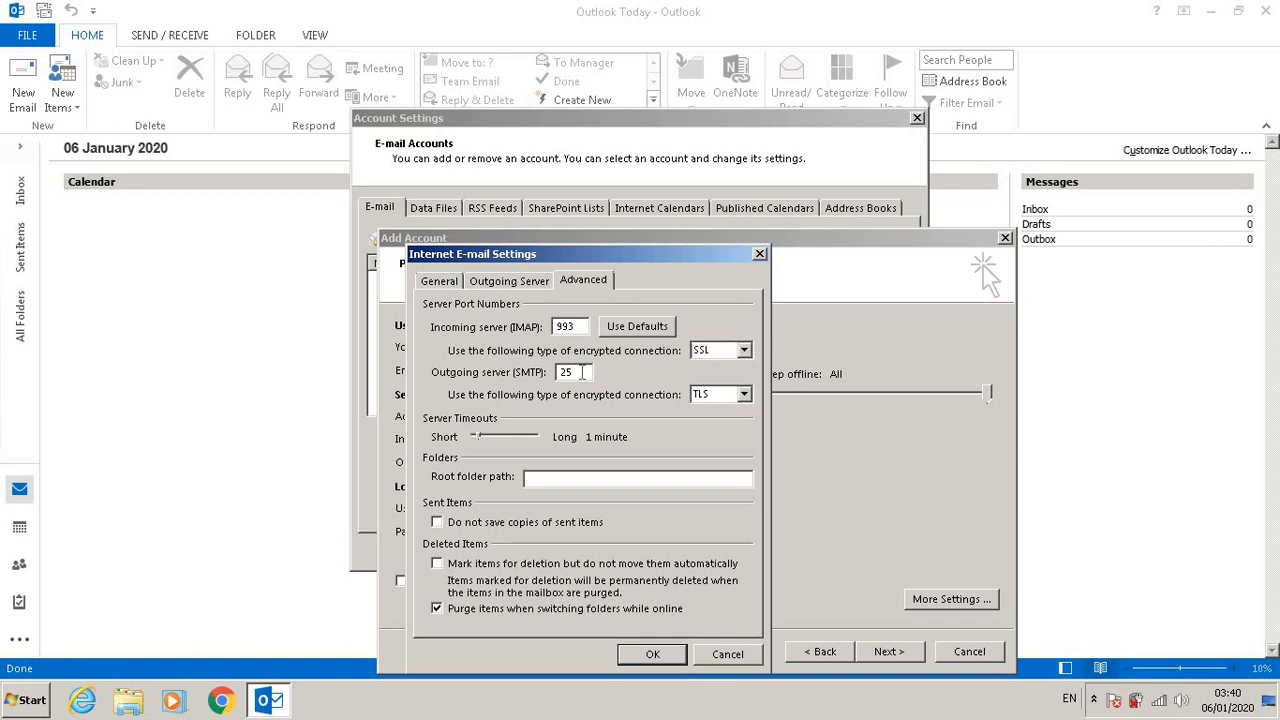
{"action": "key", "text": "BackSpace"}
{"action": "key", "text": "BackSpace"}
{"action": "type", "text": "587"}
{"action": "left_click", "coordinate": [646, 655]}
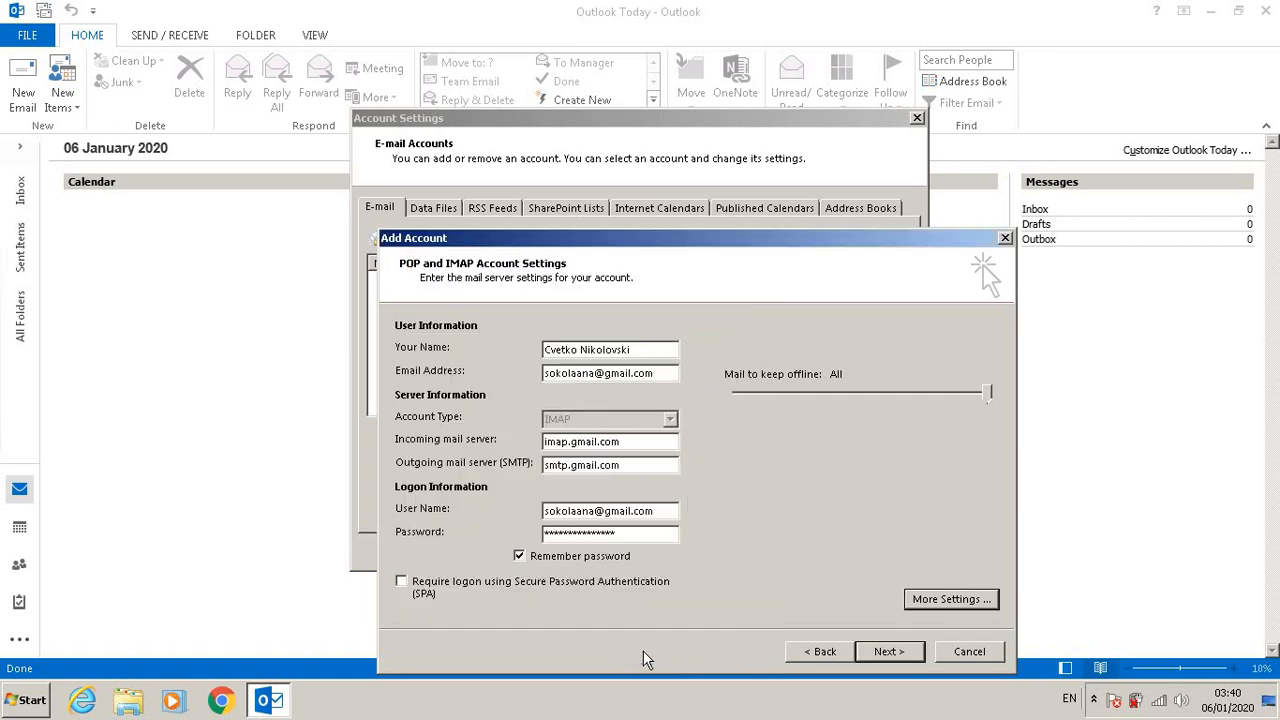
Step: Test the account settings, finish adding the account and close Account Settings
{"action": "left_click", "coordinate": [890, 655]}
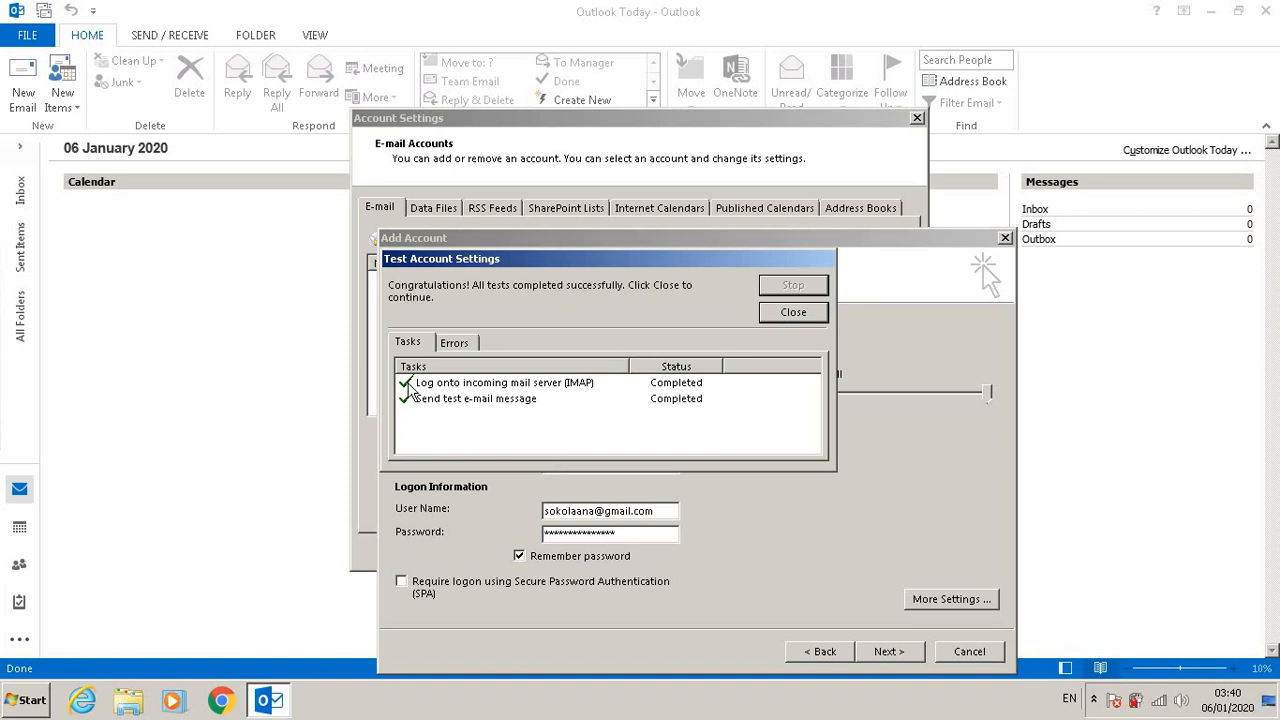
{"action": "left_click", "coordinate": [793, 313]}
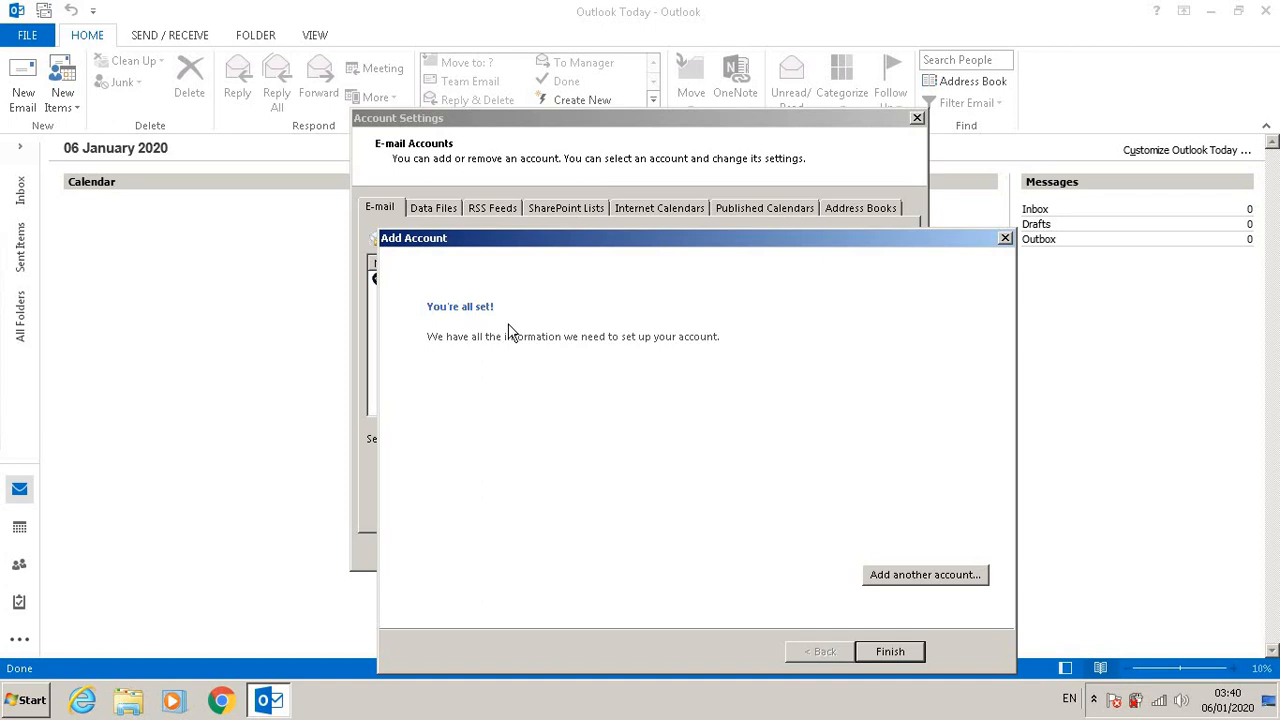
{"action": "left_click", "coordinate": [891, 652]}
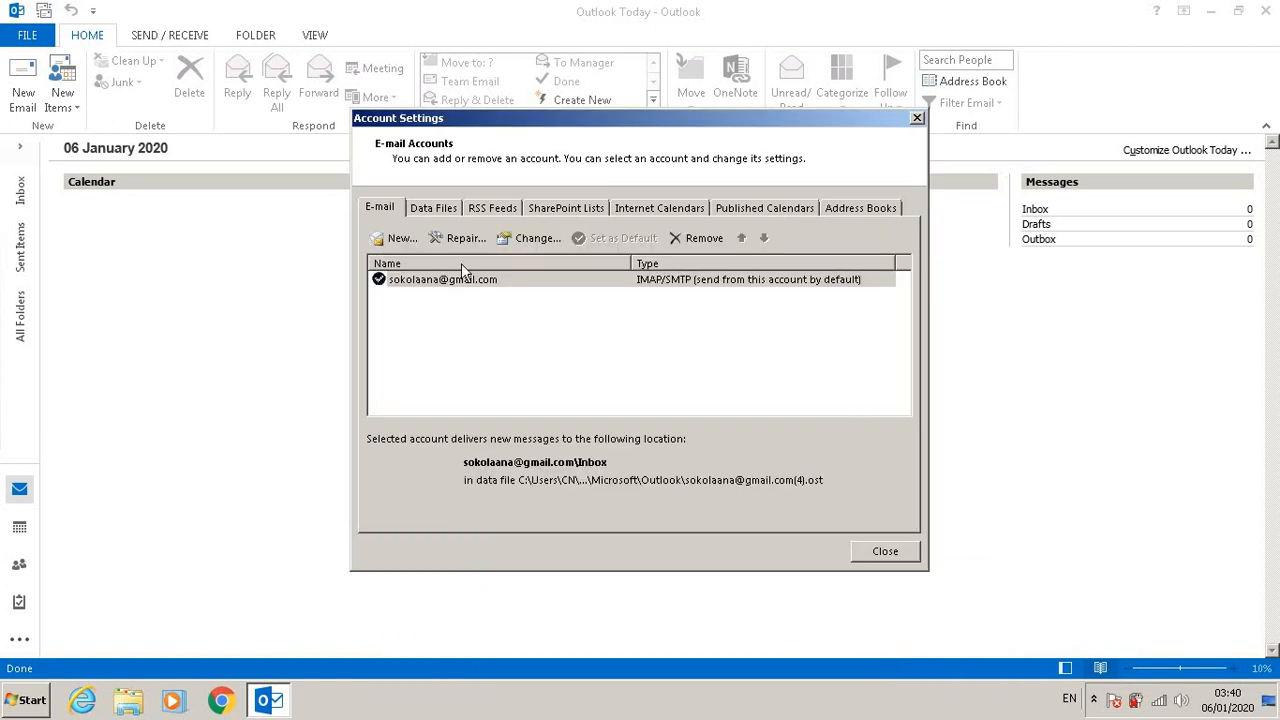
{"action": "left_click", "coordinate": [898, 552]}
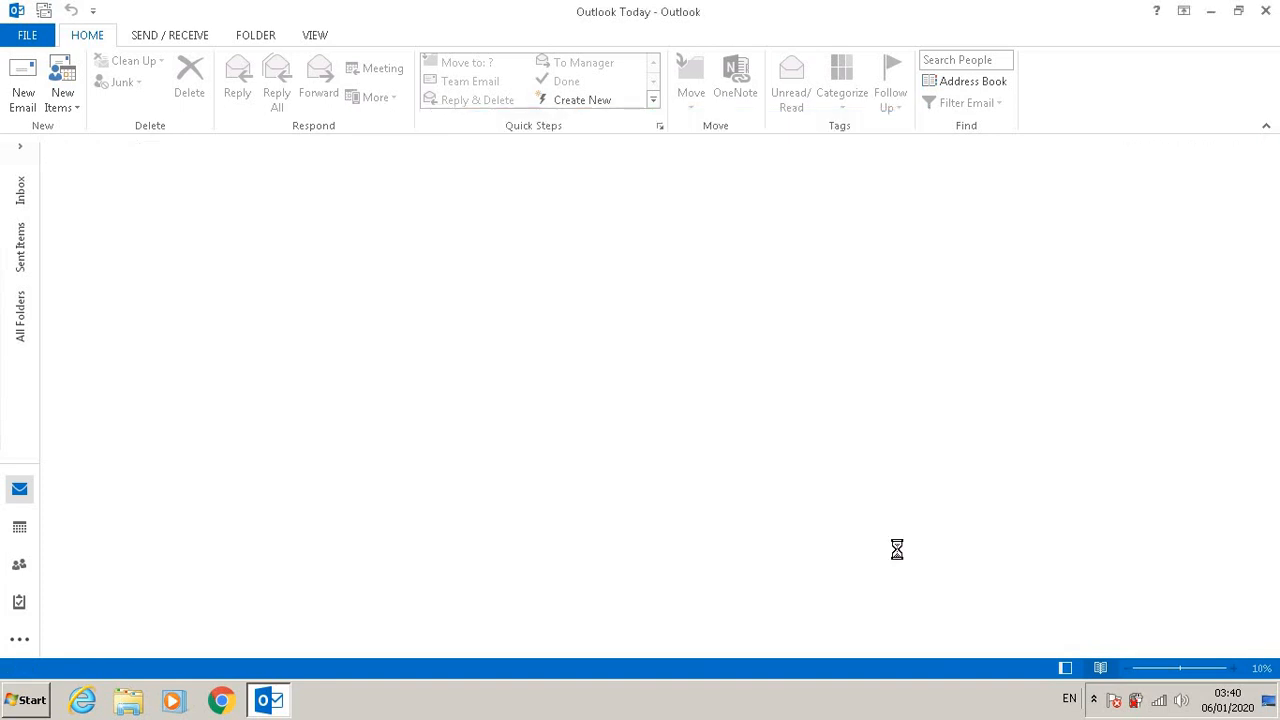
Step: Browse the synchronized mailbox folders and open a message in the inbox
{"action": "left_click", "coordinate": [20, 315]}
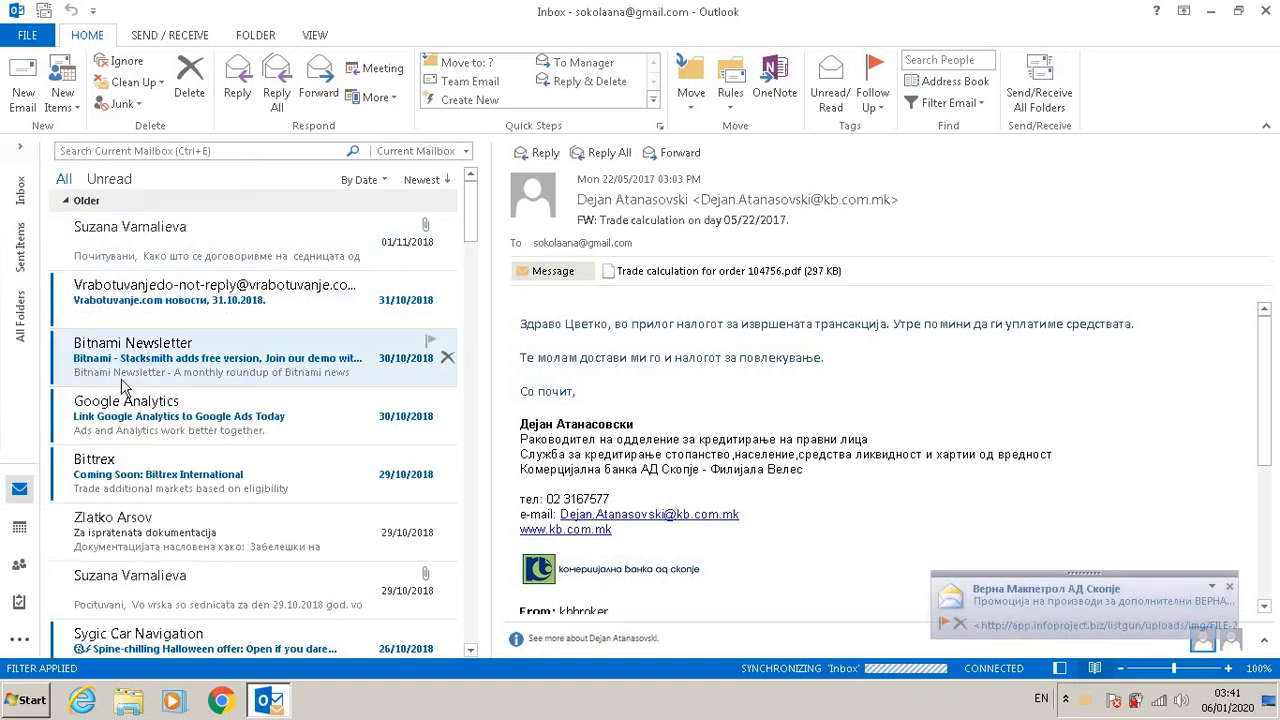
{"action": "left_click", "coordinate": [166, 258]}
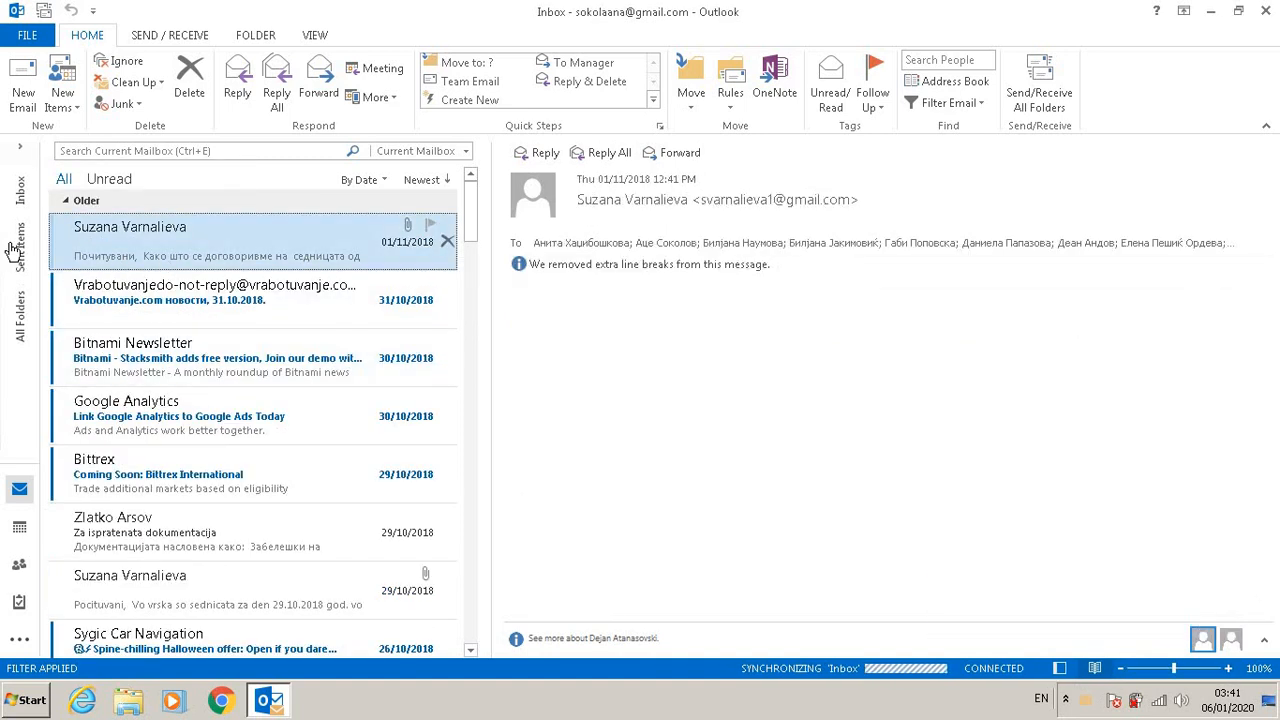
{"action": "left_click", "coordinate": [20, 190]}
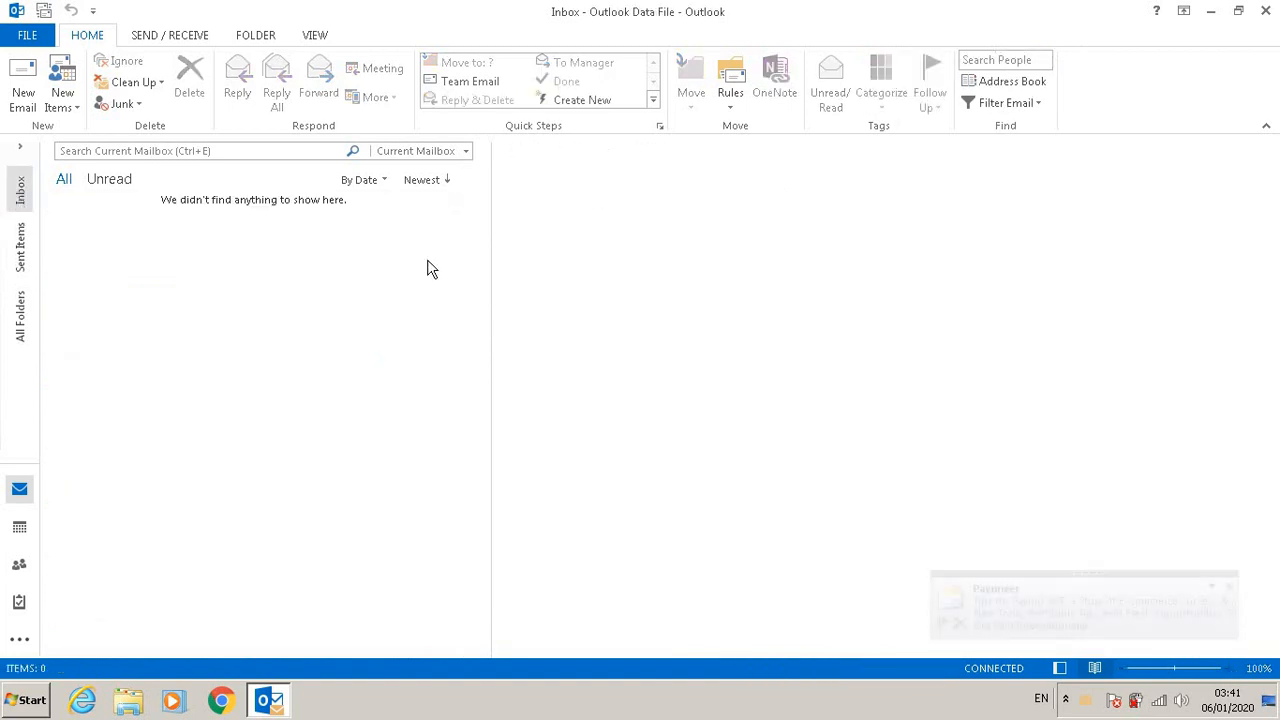